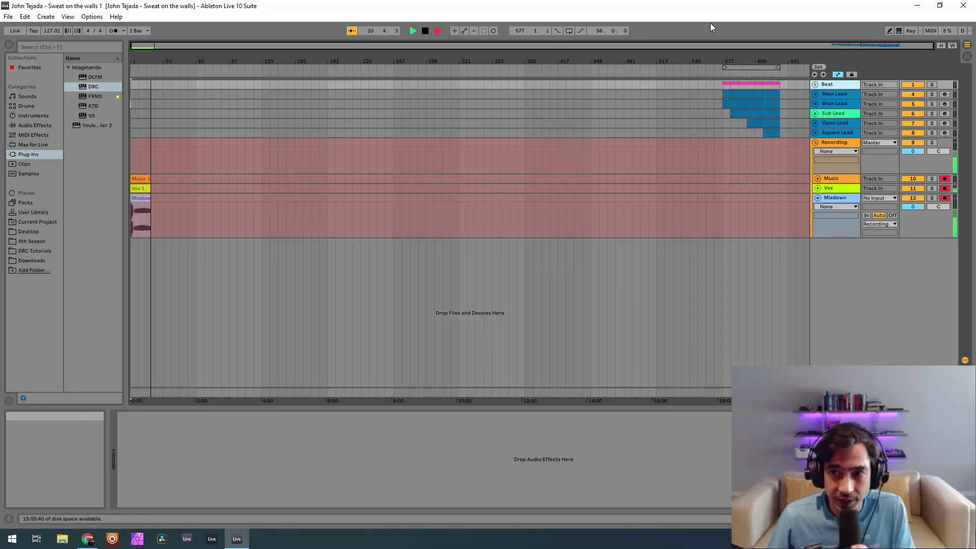
Deactivate EQ Eight on the first Main Lead track and open the track's DRC synth editor.
{"action": "left_click", "coordinate": [836, 93]}
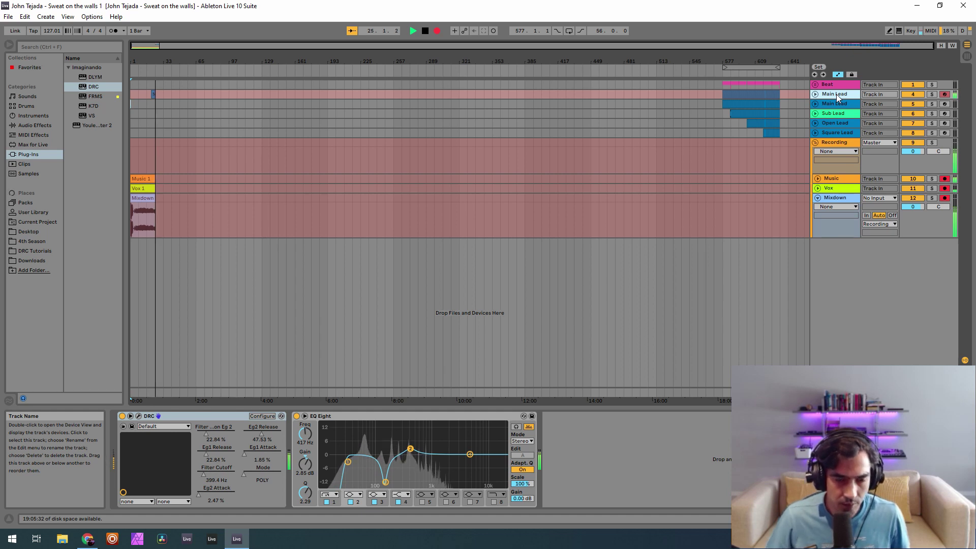
{"action": "left_click", "coordinate": [297, 415]}
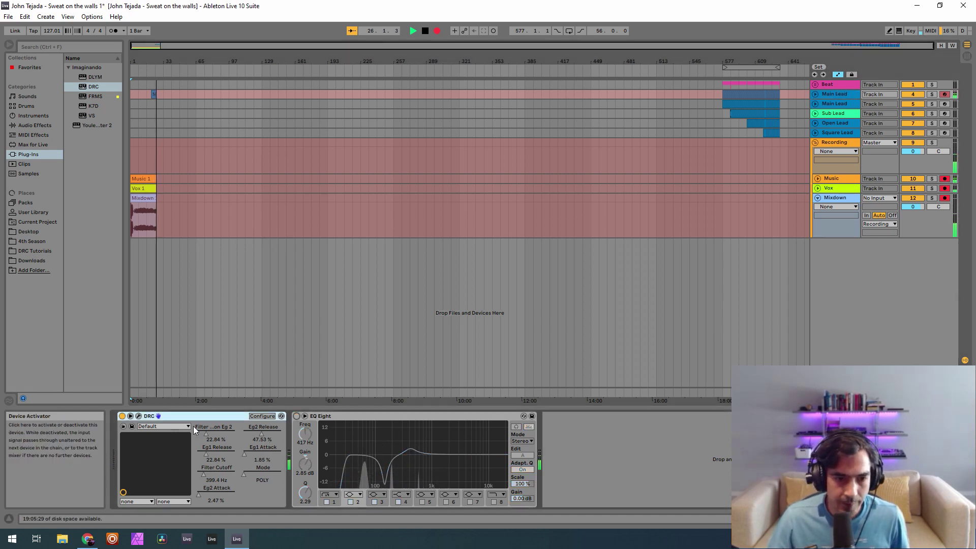
{"action": "left_click", "coordinate": [138, 415]}
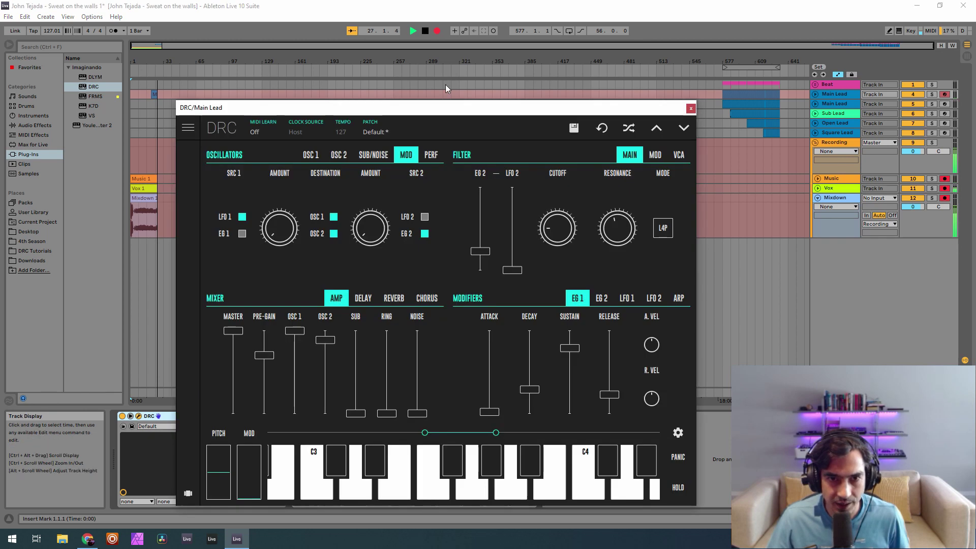
Load the unmodified factory Default patch in DRC and return to the synth controls.
{"action": "left_click_drag", "start_coordinate": [416, 112], "coordinate": [451, 80]}
{"action": "left_click", "coordinate": [445, 97]}
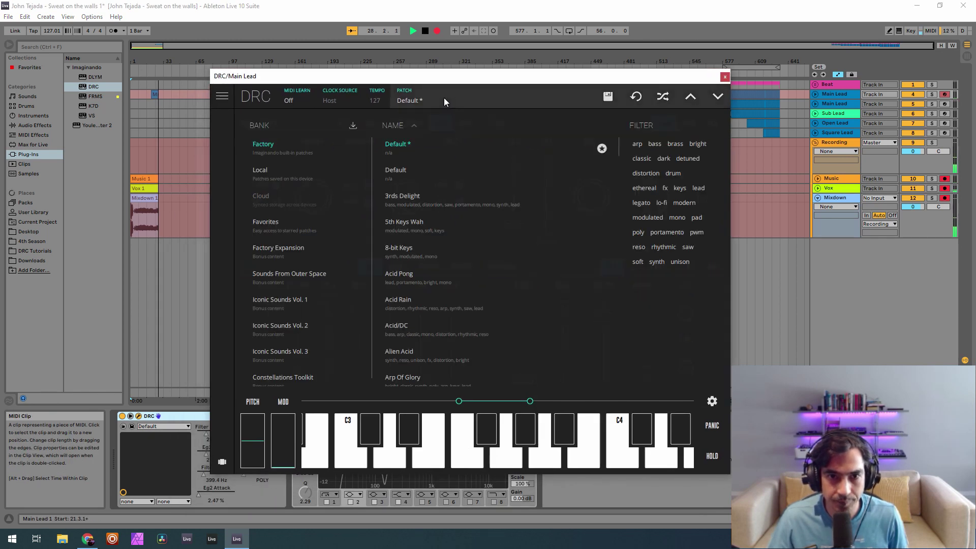
{"action": "left_click", "coordinate": [404, 172]}
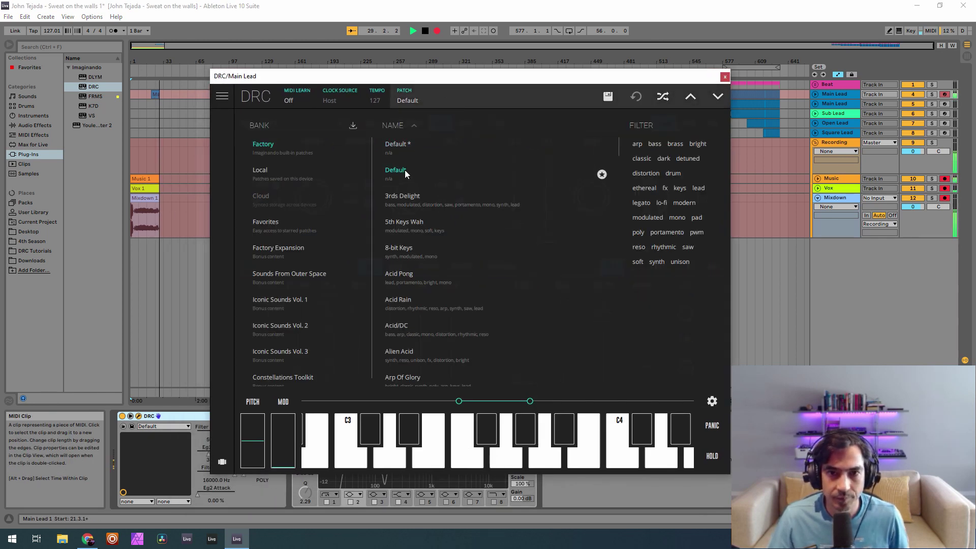
{"action": "left_click", "coordinate": [460, 102]}
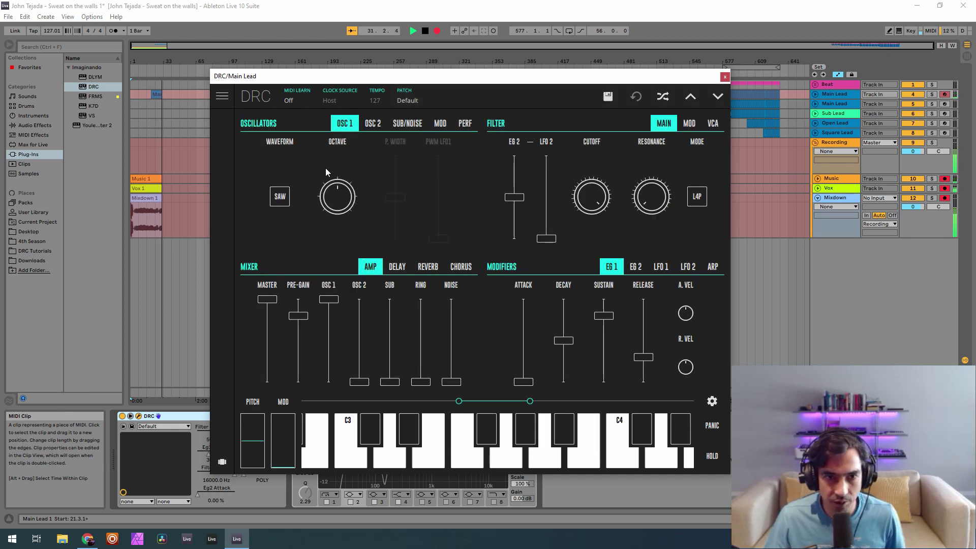
Set oscillator 1 to a triangle (TRI) waveform and raise its octave.
{"action": "left_click", "coordinate": [283, 199]}
{"action": "left_click", "coordinate": [287, 203]}
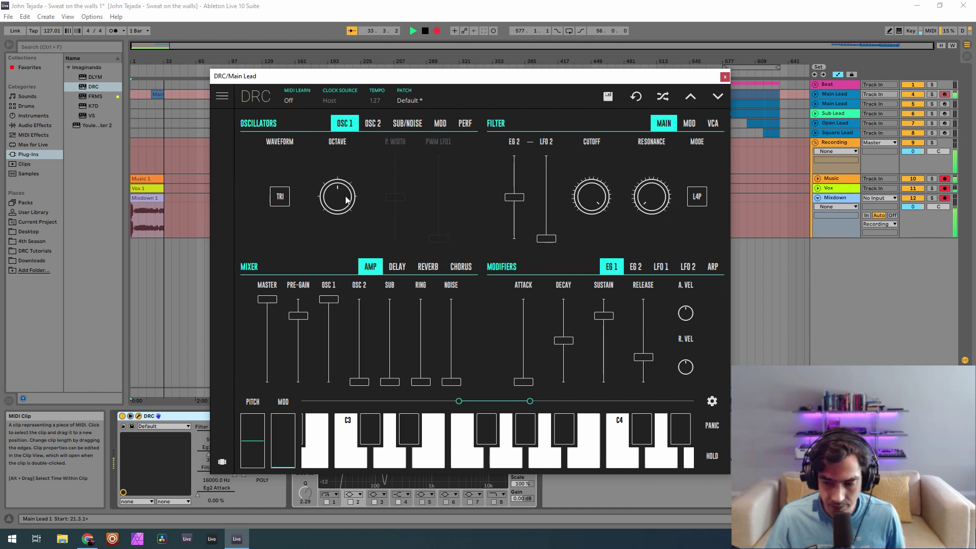
{"action": "left_click_drag", "start_coordinate": [348, 199], "coordinate": [376, 139]}
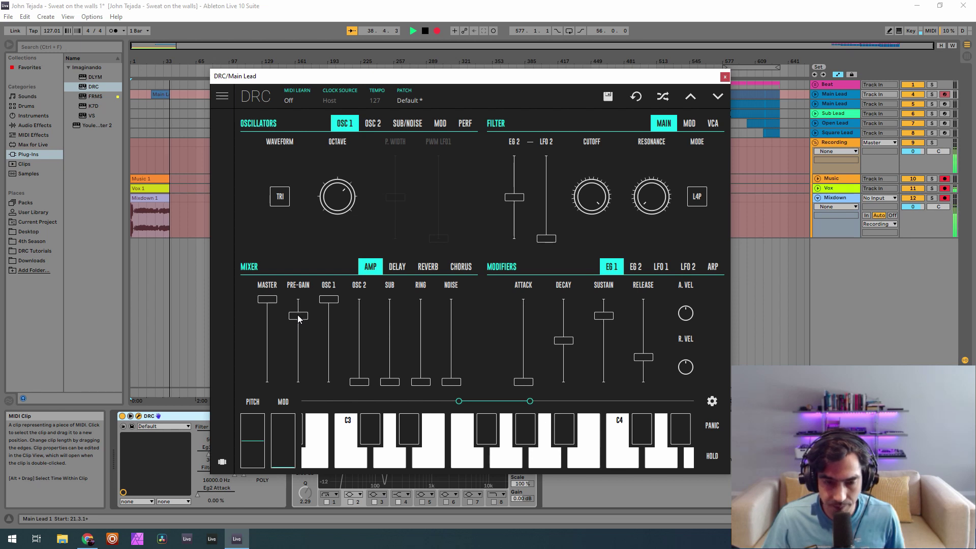
Lower the mixer's pre-gain slightly and raise the OSC 2 level to about 0.889.
{"action": "left_click_drag", "start_coordinate": [300, 318], "coordinate": [302, 329]}
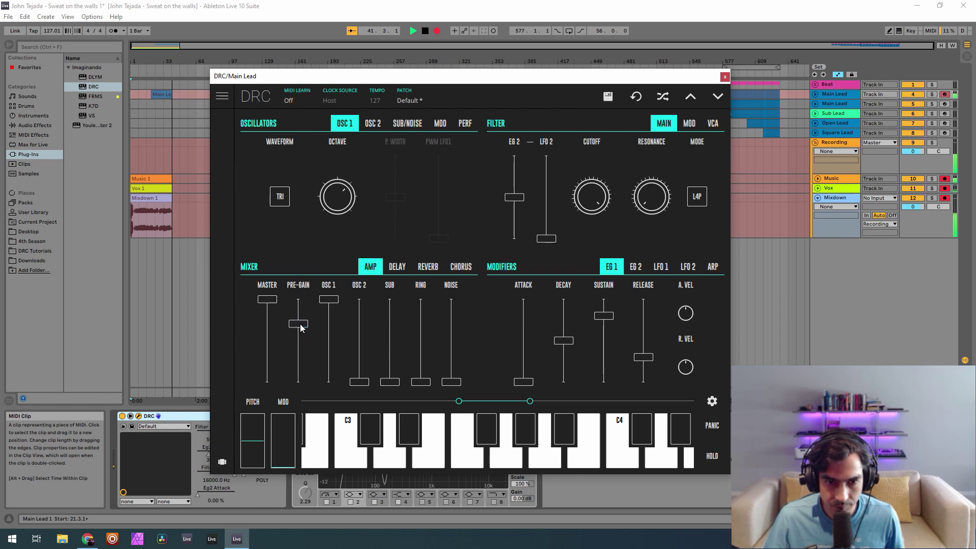
{"action": "left_click", "coordinate": [361, 326]}
{"action": "left_click_drag", "start_coordinate": [361, 327], "coordinate": [385, 314]}
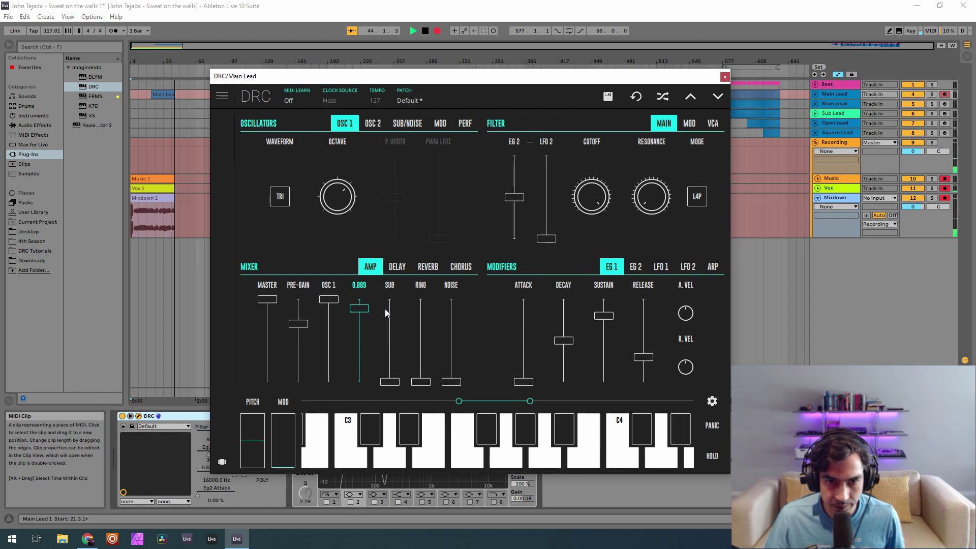
Set oscillator 2's semitone offset to 6 and turn on its sync.
{"action": "left_click", "coordinate": [372, 124]}
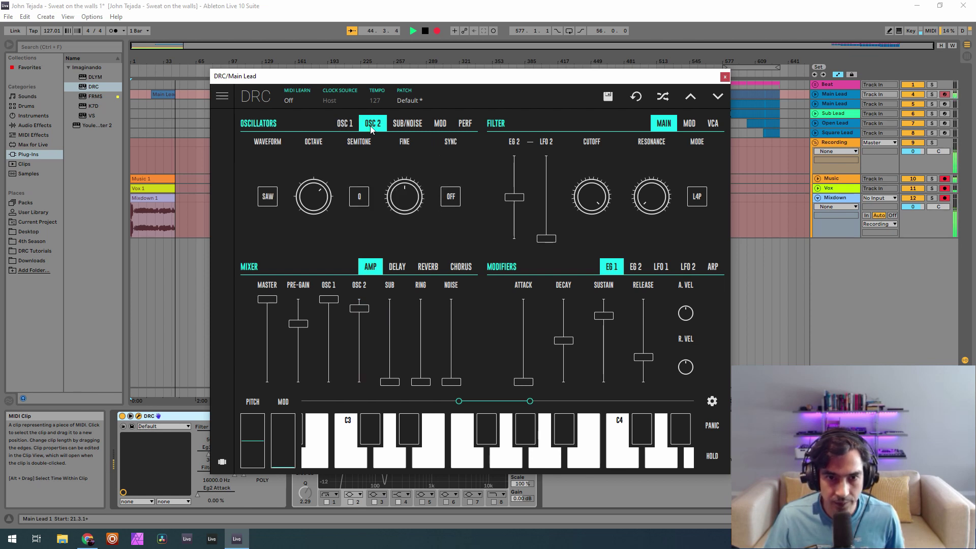
{"action": "left_click", "coordinate": [358, 198]}
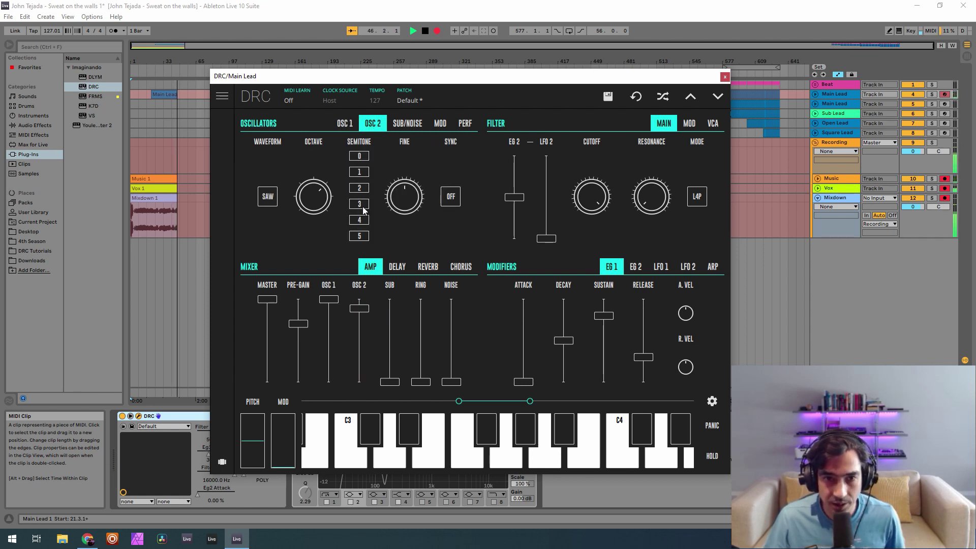
{"action": "scroll", "coordinate": [364, 236], "scroll_direction": "down", "scroll_amount": 2}
{"action": "left_click", "coordinate": [359, 191]}
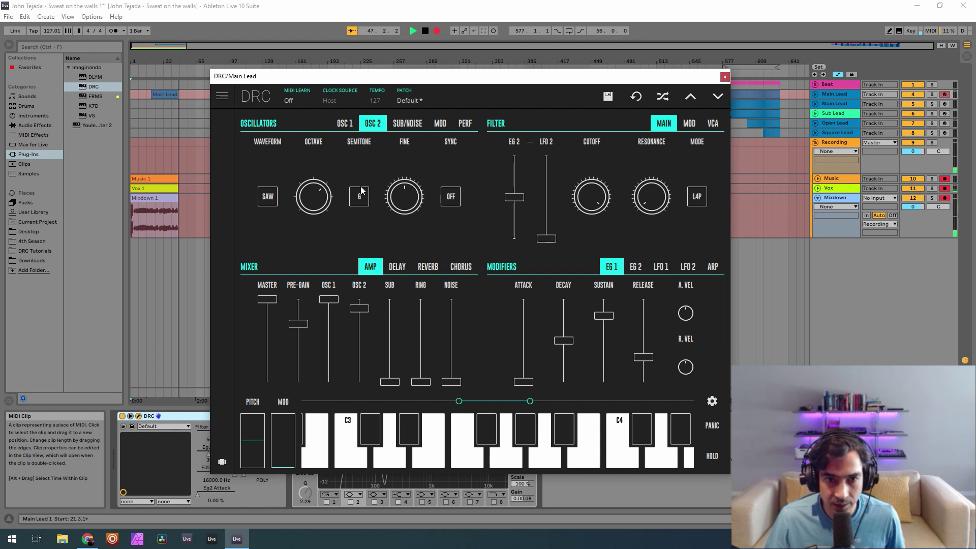
{"action": "left_click", "coordinate": [450, 197]}
Change oscillator 2's waveform to triangle (TRI) and raise its fine tuning well above centre.
{"action": "left_click_drag", "start_coordinate": [411, 204], "coordinate": [394, 282]}
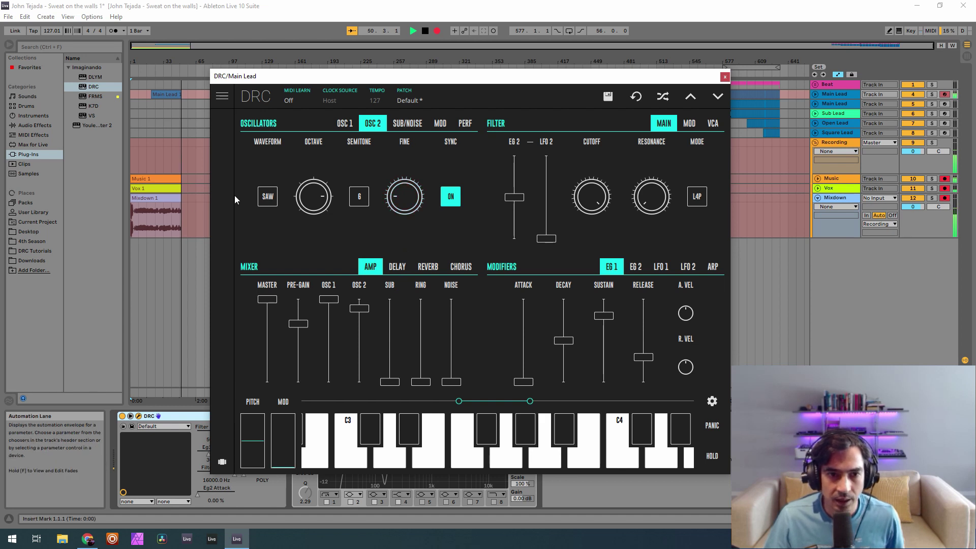
{"action": "left_click", "coordinate": [266, 197]}
{"action": "left_click", "coordinate": [266, 204]}
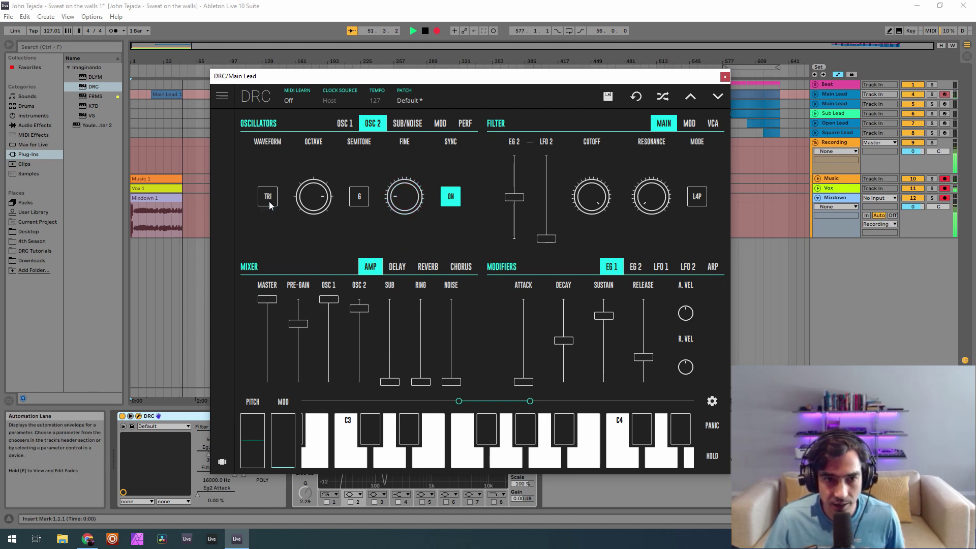
{"action": "left_click_drag", "start_coordinate": [417, 199], "coordinate": [407, 125]}
{"action": "left_click_drag", "start_coordinate": [407, 196], "coordinate": [420, 126]}
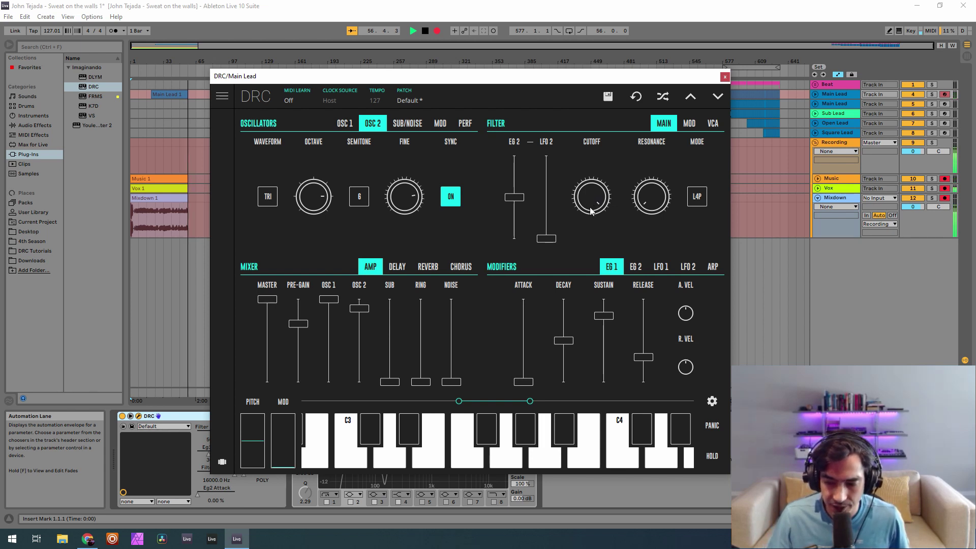
Shape the filter with a lower EG 2 amount, a 399.4 Hz cutoff, more resonance and more velocity modulation.
{"action": "left_click", "coordinate": [515, 221]}
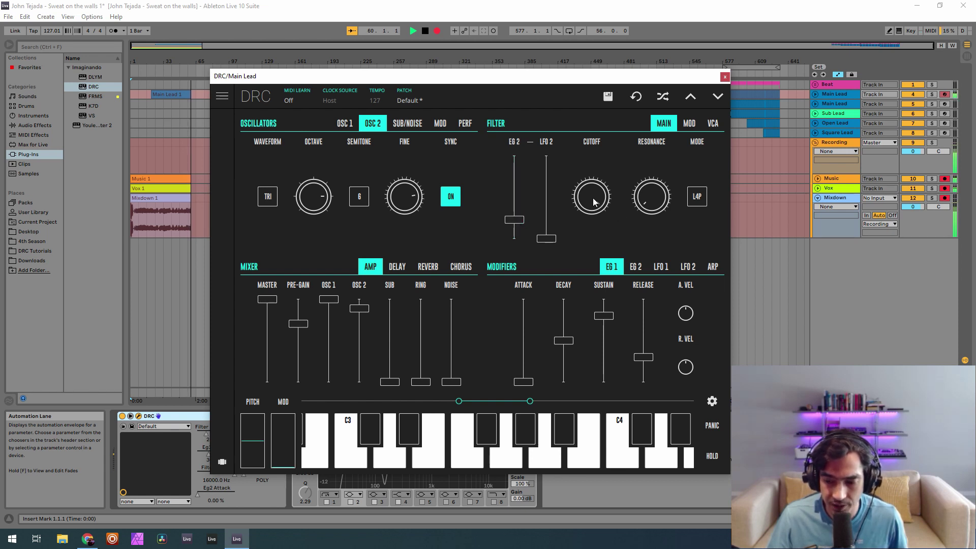
{"action": "left_click_drag", "start_coordinate": [594, 202], "coordinate": [617, 414]}
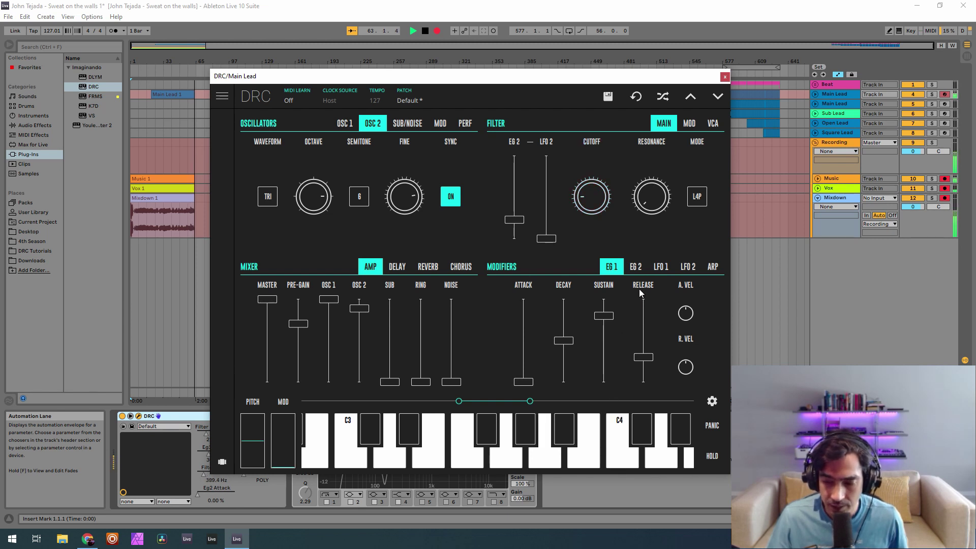
{"action": "left_click_drag", "start_coordinate": [639, 199], "coordinate": [637, 240]}
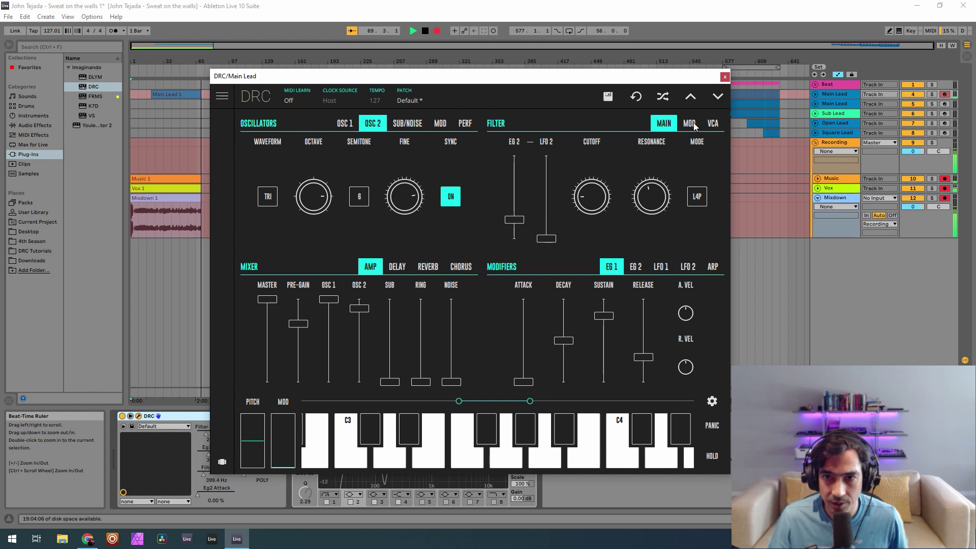
{"action": "left_click", "coordinate": [689, 123]}
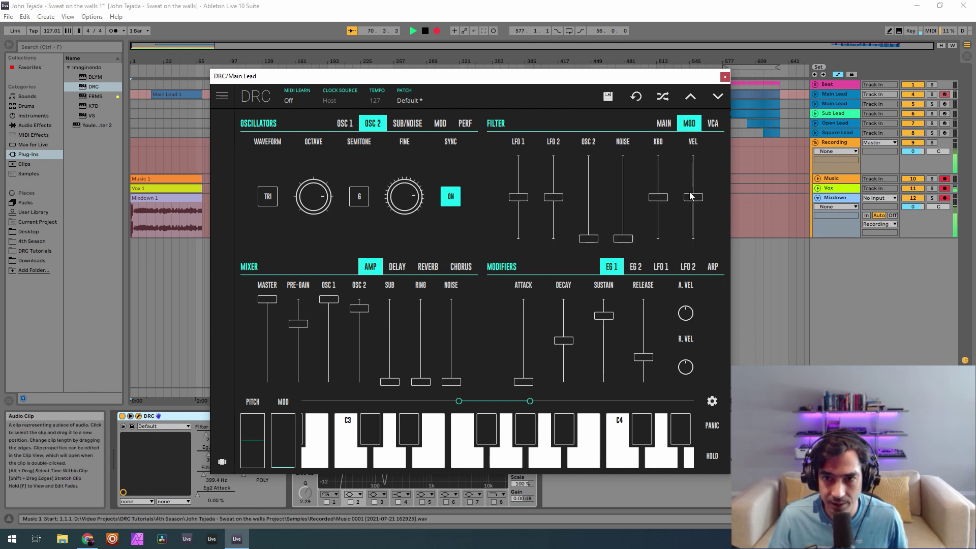
{"action": "left_click_drag", "start_coordinate": [694, 197], "coordinate": [735, 184]}
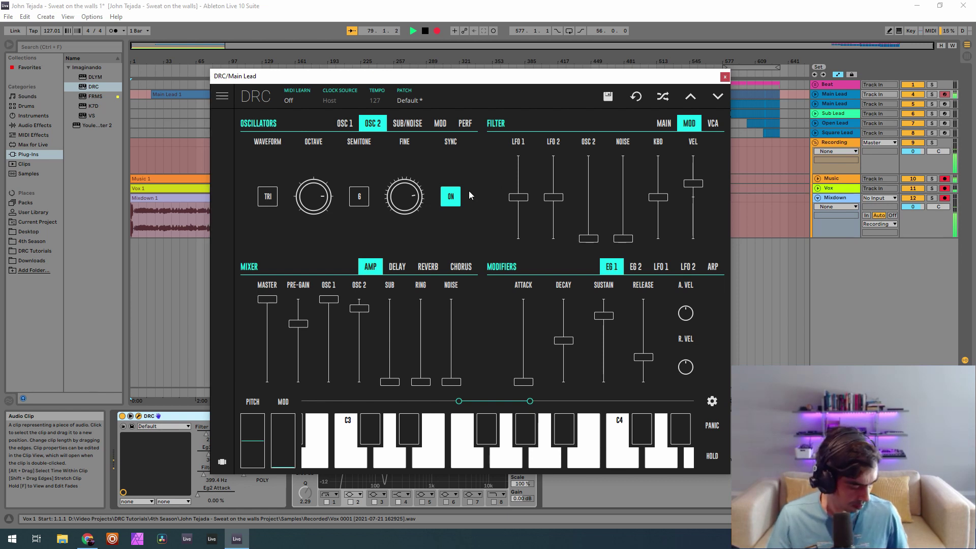
Compare oscillator 2 with sync on and off while adjusting its fine tuning, leaving sync on.
{"action": "left_click_drag", "start_coordinate": [406, 196], "coordinate": [362, 208]}
{"action": "left_click", "coordinate": [452, 198]}
{"action": "left_click", "coordinate": [451, 197]}
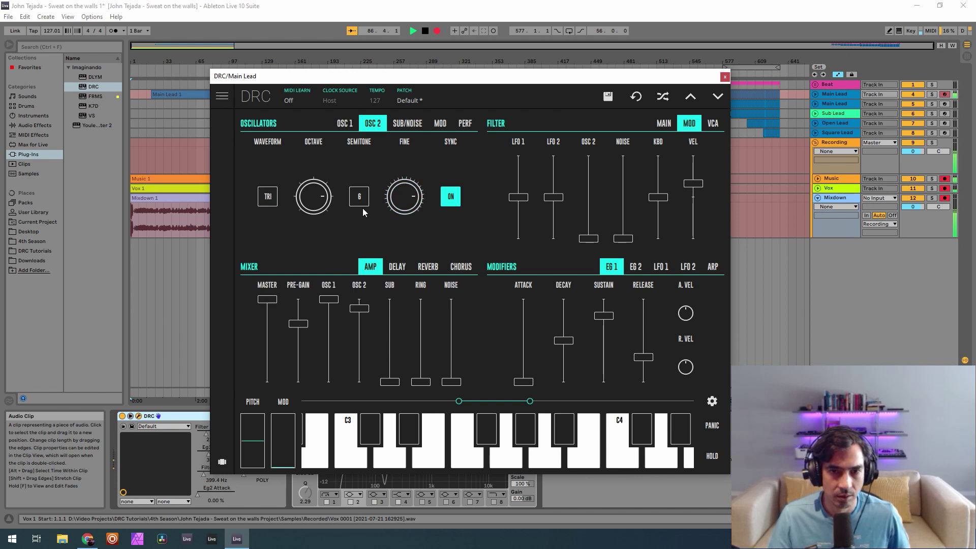
{"action": "left_click", "coordinate": [456, 206]}
{"action": "left_click_drag", "start_coordinate": [407, 206], "coordinate": [411, 251]}
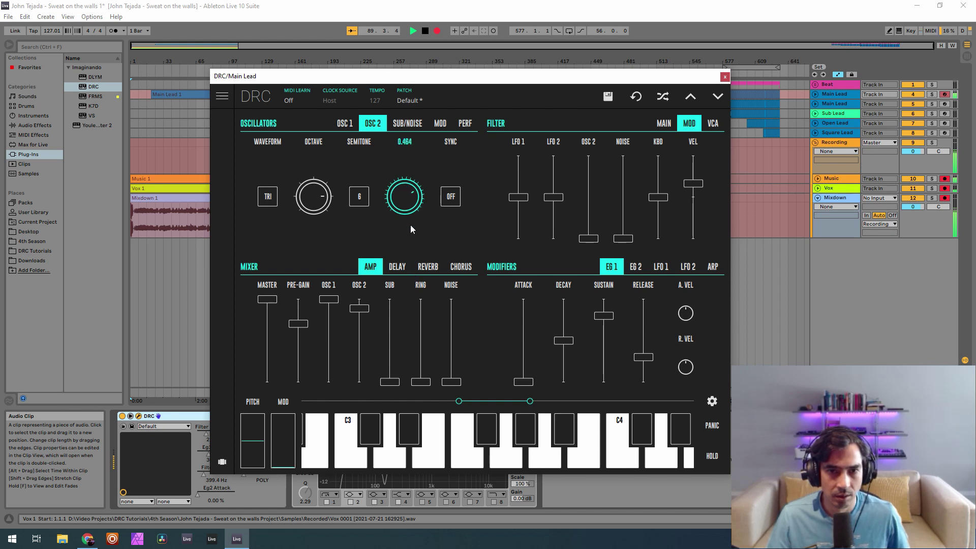
{"action": "left_click_drag", "start_coordinate": [410, 221], "coordinate": [428, 202]}
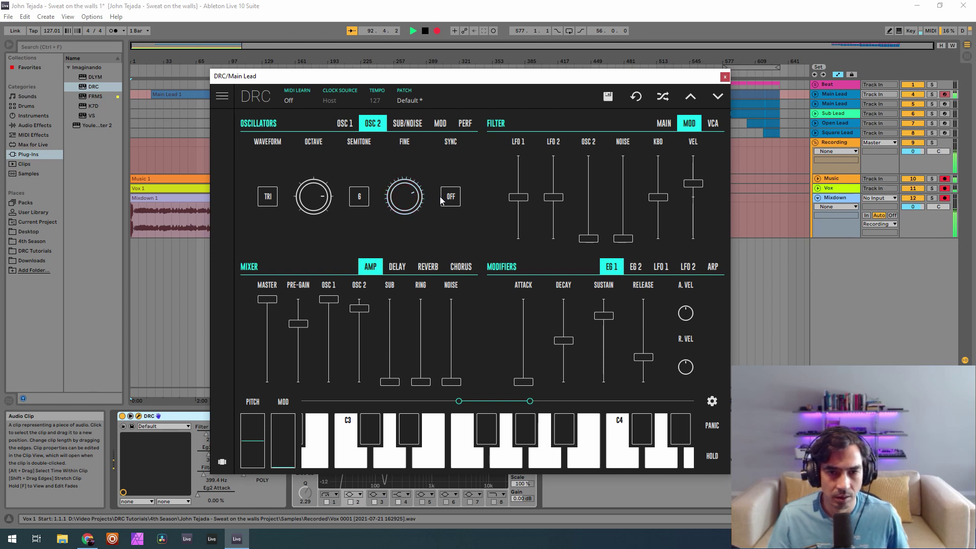
{"action": "left_click", "coordinate": [446, 199]}
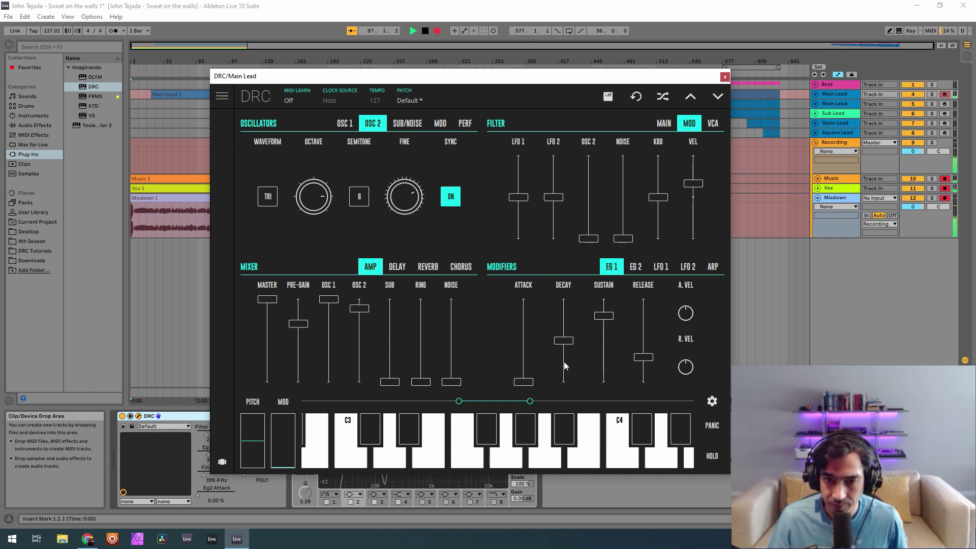
Adjust envelope EG 1 with a slightly longer attack, shorter decay, marginally lower sustain and shorter release.
{"action": "left_click_drag", "start_coordinate": [530, 383], "coordinate": [534, 381]}
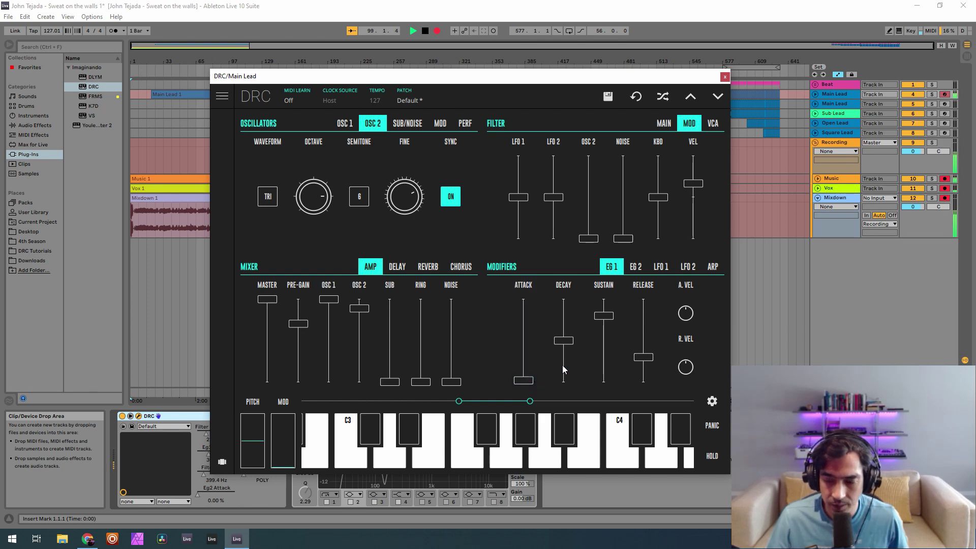
{"action": "left_click_drag", "start_coordinate": [563, 340], "coordinate": [578, 358]}
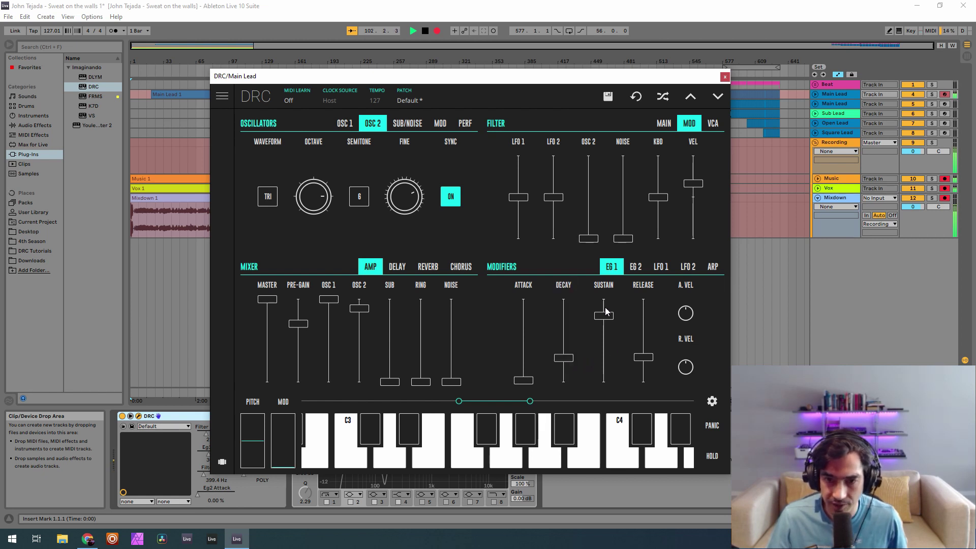
{"action": "left_click_drag", "start_coordinate": [604, 319], "coordinate": [620, 316]}
{"action": "left_click_drag", "start_coordinate": [653, 366], "coordinate": [653, 364]}
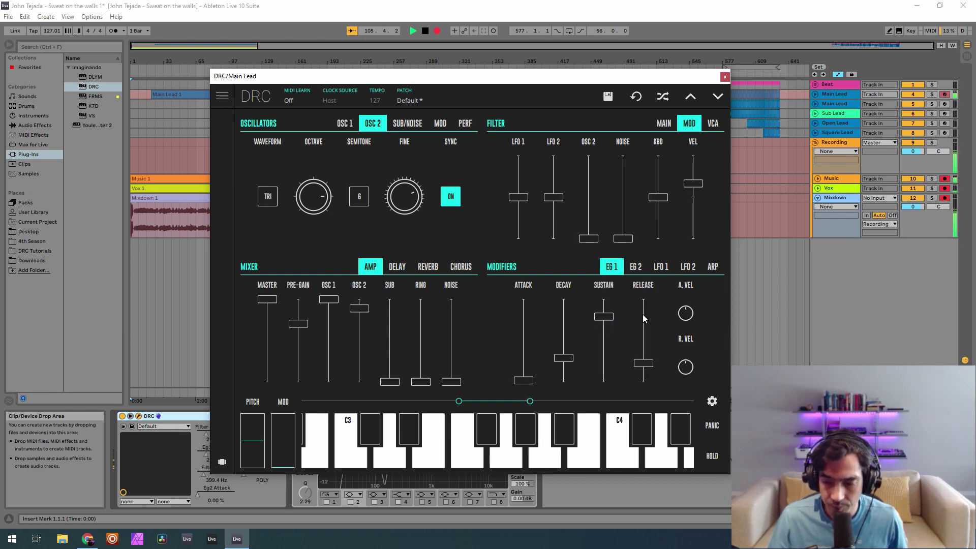
Adjust envelope EG 2 with a 2.47% attack, slightly shorter decay, full sustain and a longer release.
{"action": "left_click", "coordinate": [639, 267]}
{"action": "left_click_drag", "start_coordinate": [533, 382], "coordinate": [539, 382]}
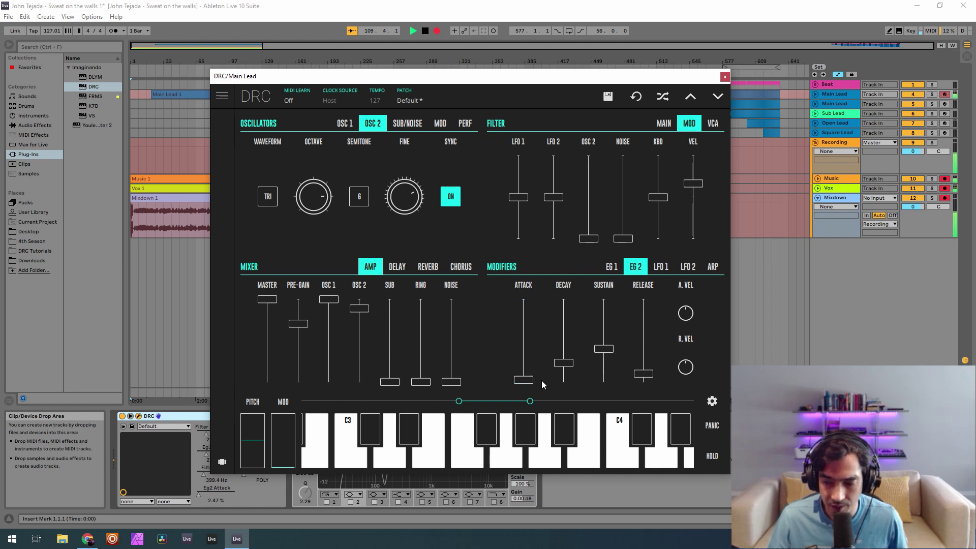
{"action": "left_click_drag", "start_coordinate": [565, 362], "coordinate": [606, 297]}
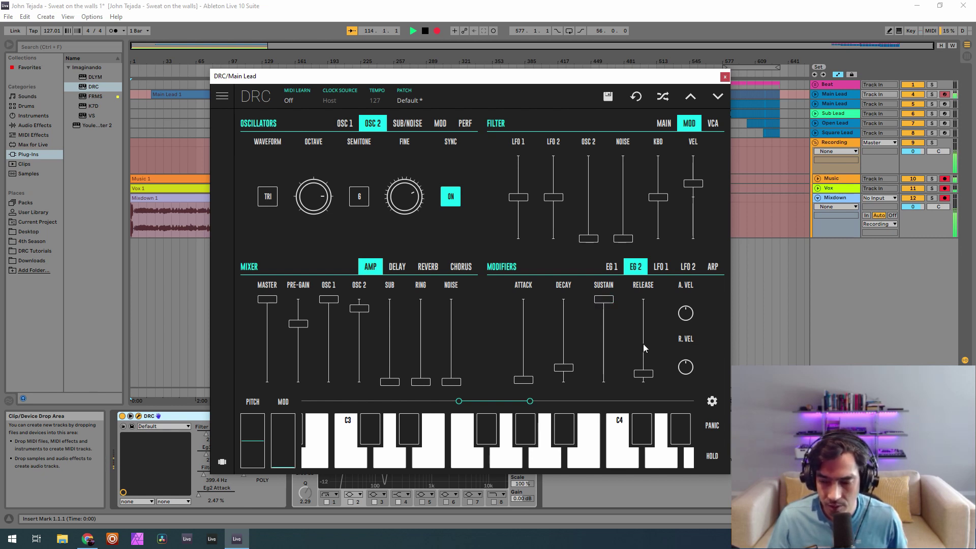
{"action": "left_click_drag", "start_coordinate": [641, 372], "coordinate": [643, 371]}
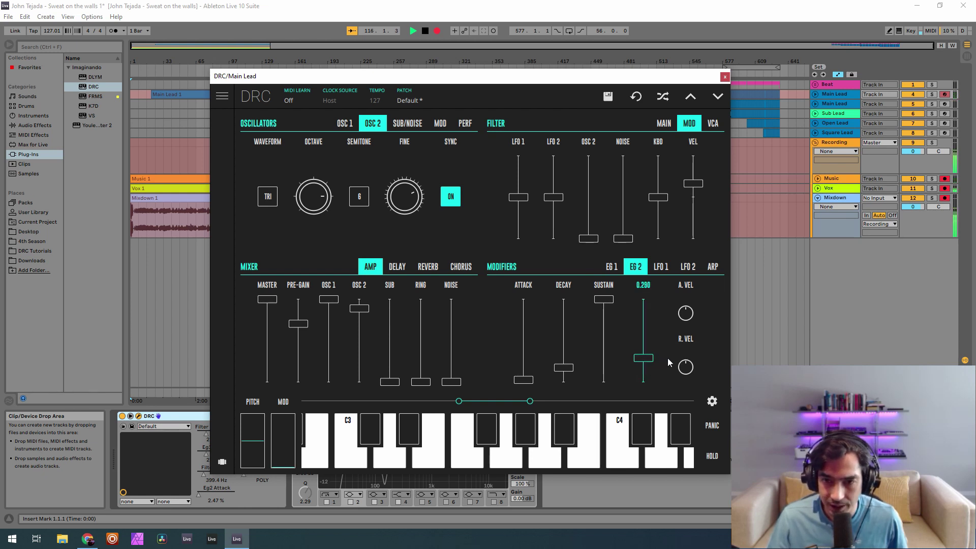
{"action": "left_click_drag", "start_coordinate": [667, 358], "coordinate": [702, 343]}
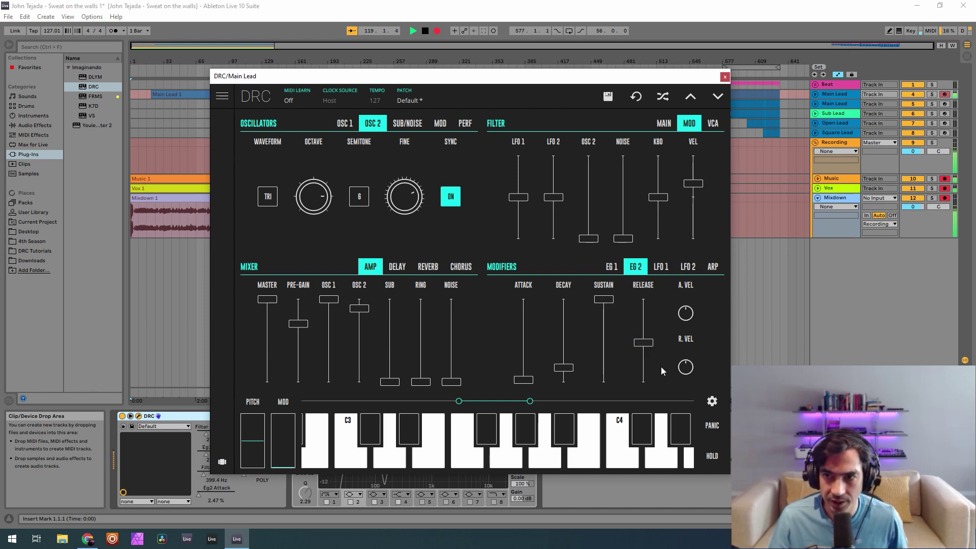
Close the main lead's synth window and delete the duplicate Main Lead track.
{"action": "left_click", "coordinate": [350, 126]}
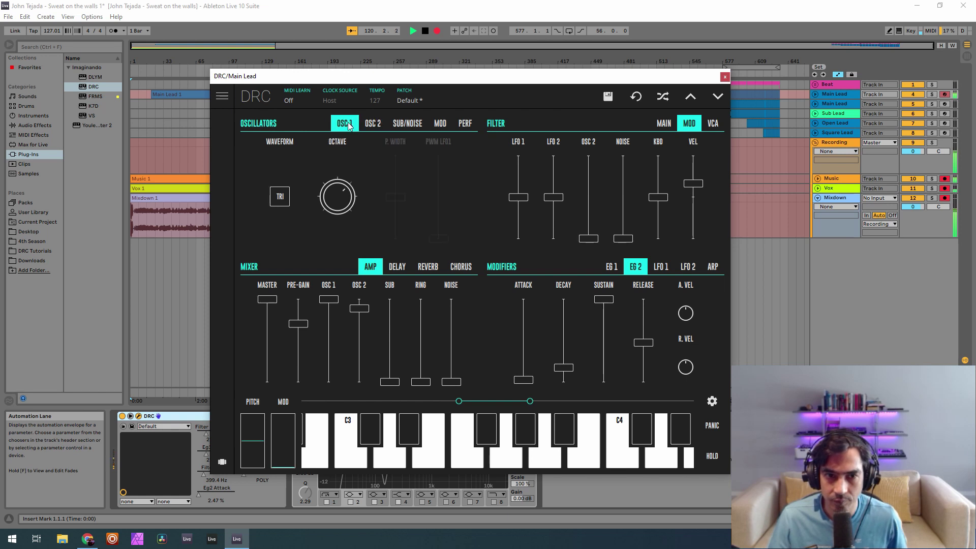
{"action": "left_click", "coordinate": [725, 76]}
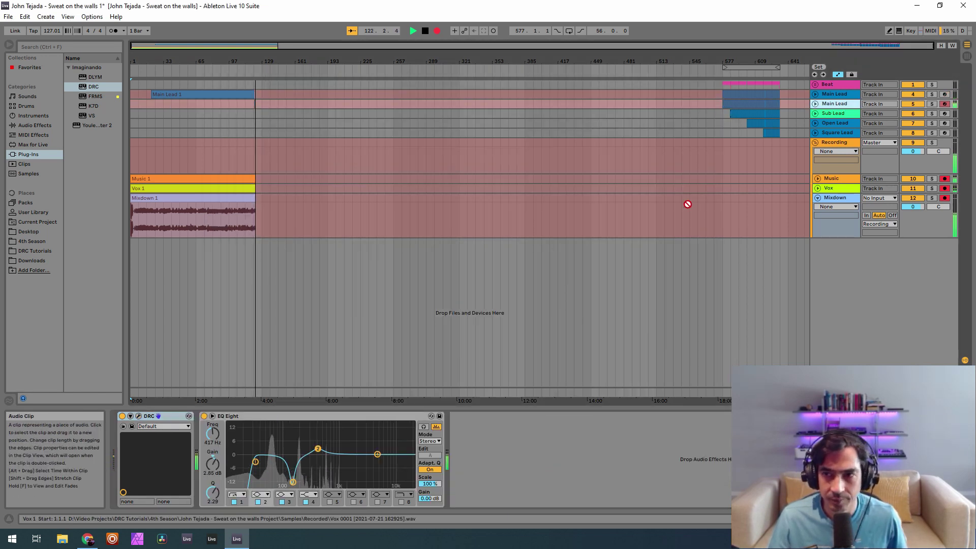
{"action": "right_click", "coordinate": [836, 102]}
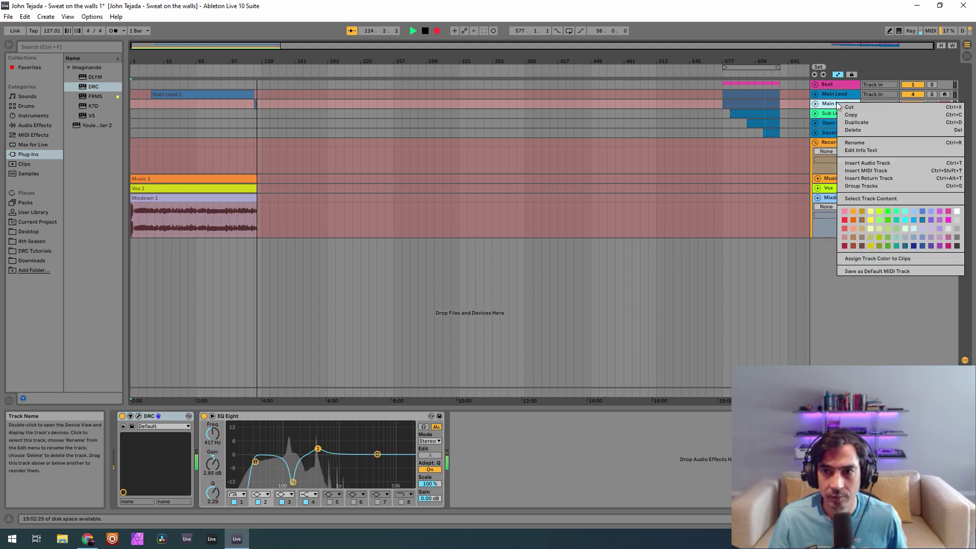
{"action": "left_click", "coordinate": [861, 132]}
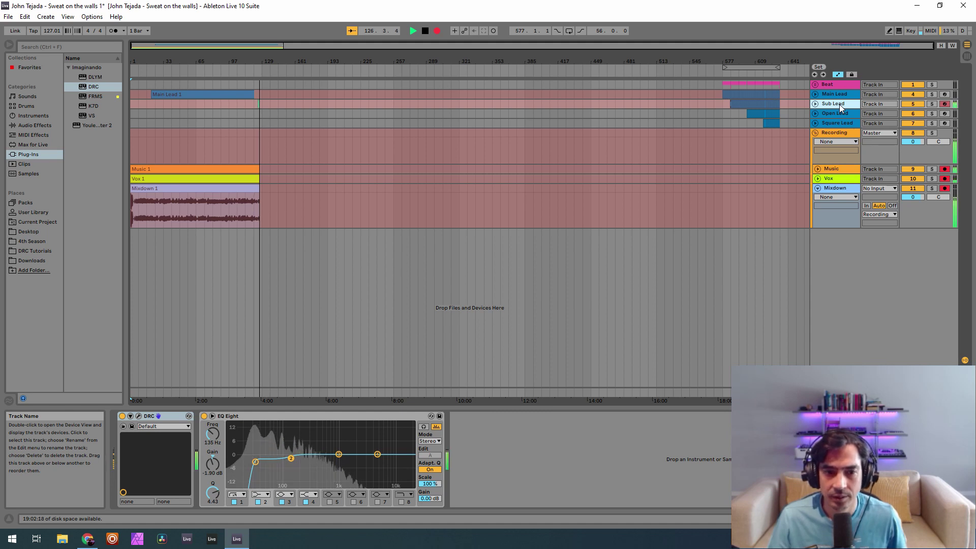
Open the DRC on the Sub Lead track, load the Default patch and reposition the plugin window to reach its controls.
{"action": "left_click", "coordinate": [139, 416]}
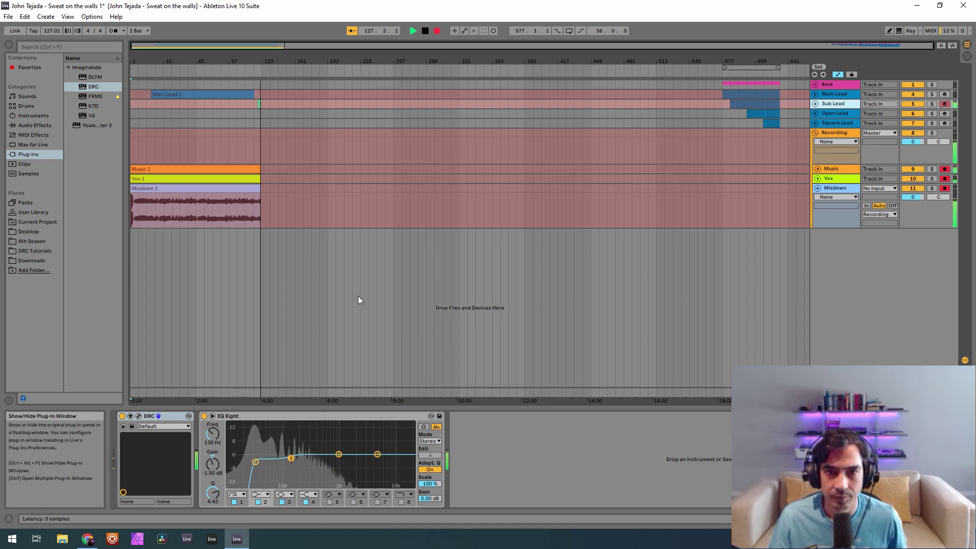
{"action": "left_click", "coordinate": [564, 148]}
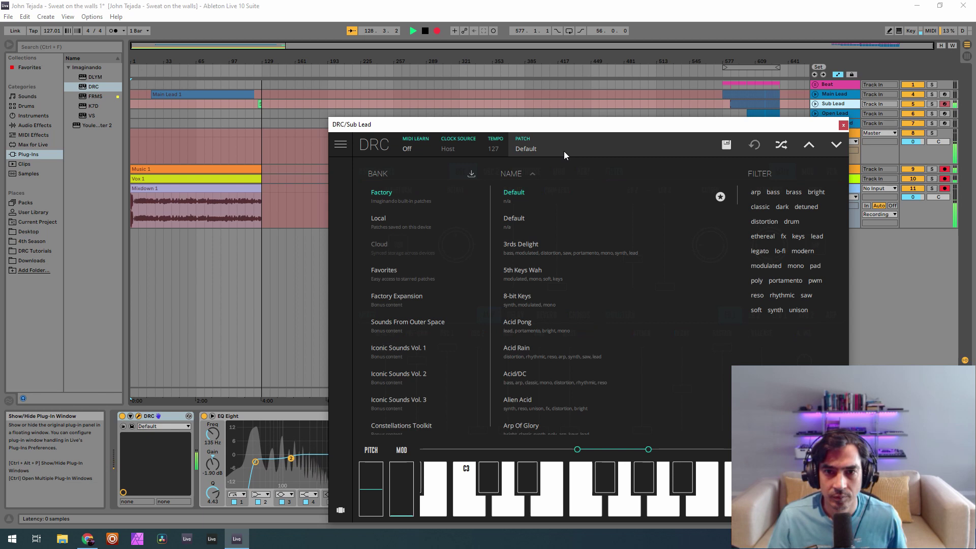
{"action": "left_click", "coordinate": [520, 222]}
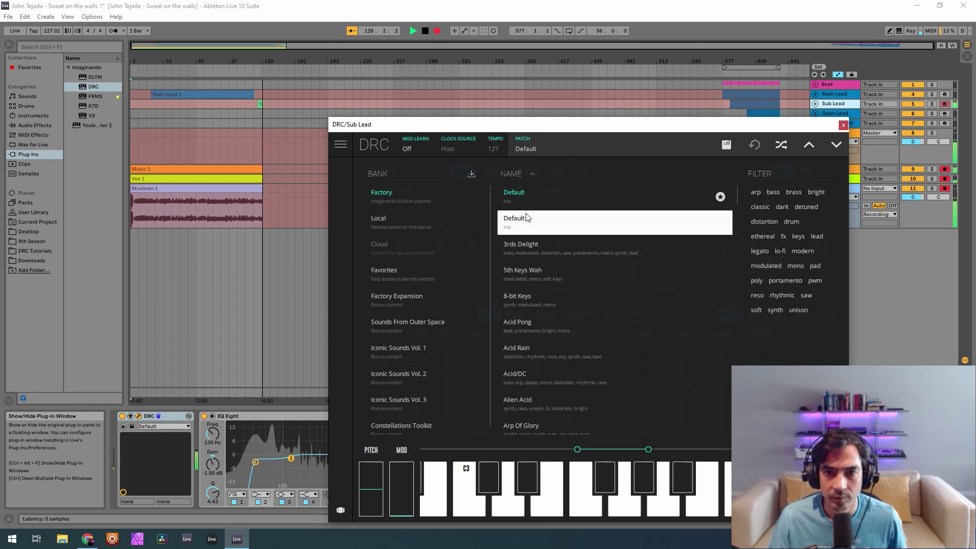
{"action": "left_click", "coordinate": [543, 147]}
{"action": "left_click_drag", "start_coordinate": [542, 127], "coordinate": [387, 48]}
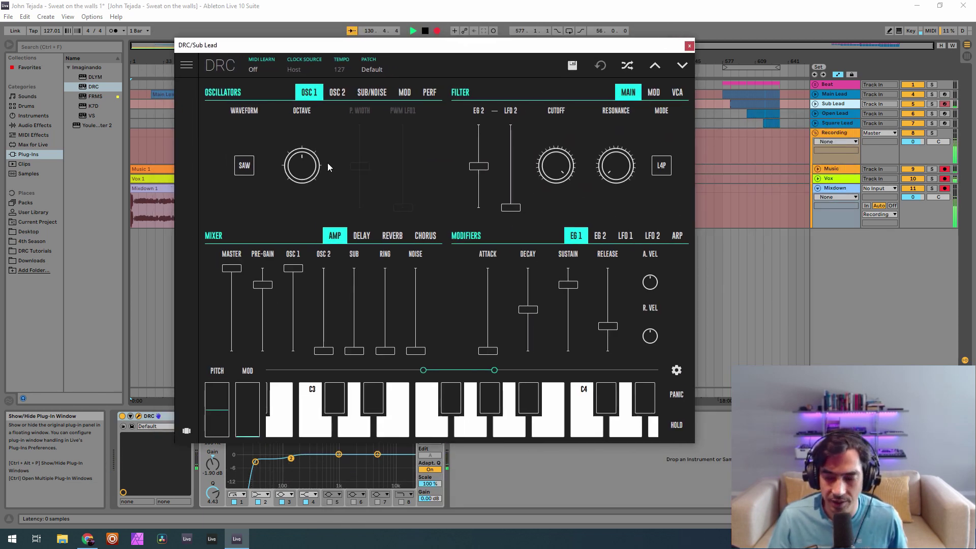
Set oscillator 1 to a square wave with slightly raised pulse width, and increase the mixer pre-gain to about 0.84.
{"action": "left_click", "coordinate": [245, 166]}
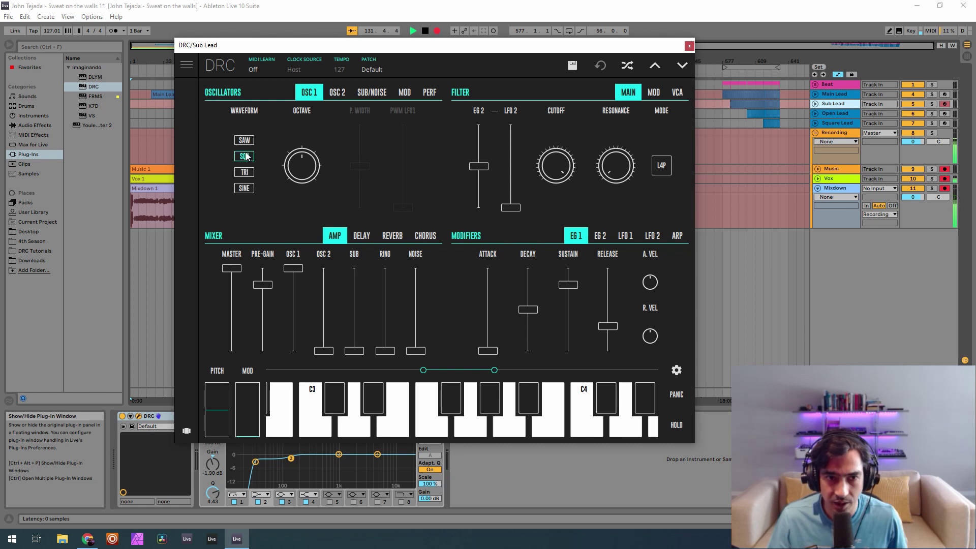
{"action": "left_click", "coordinate": [245, 156]}
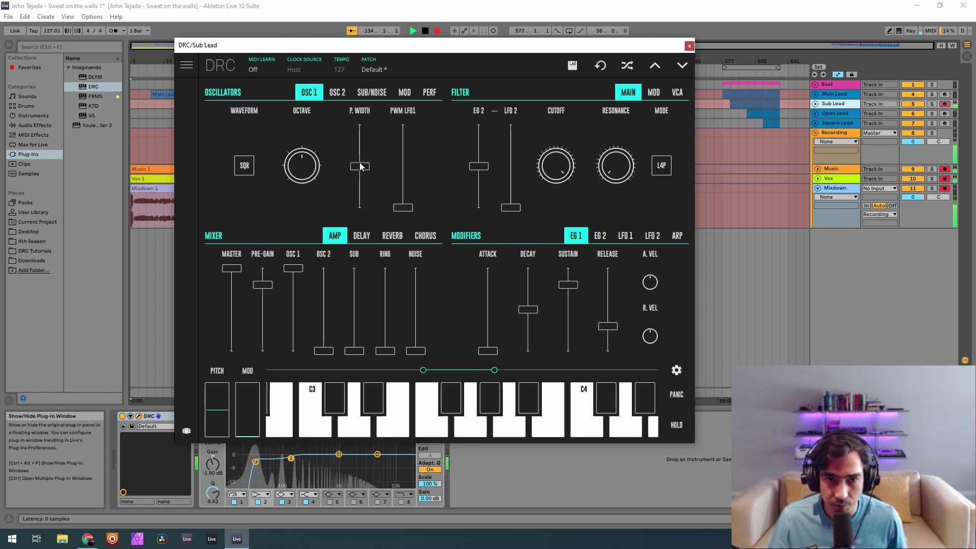
{"action": "left_click_drag", "start_coordinate": [359, 166], "coordinate": [359, 170]}
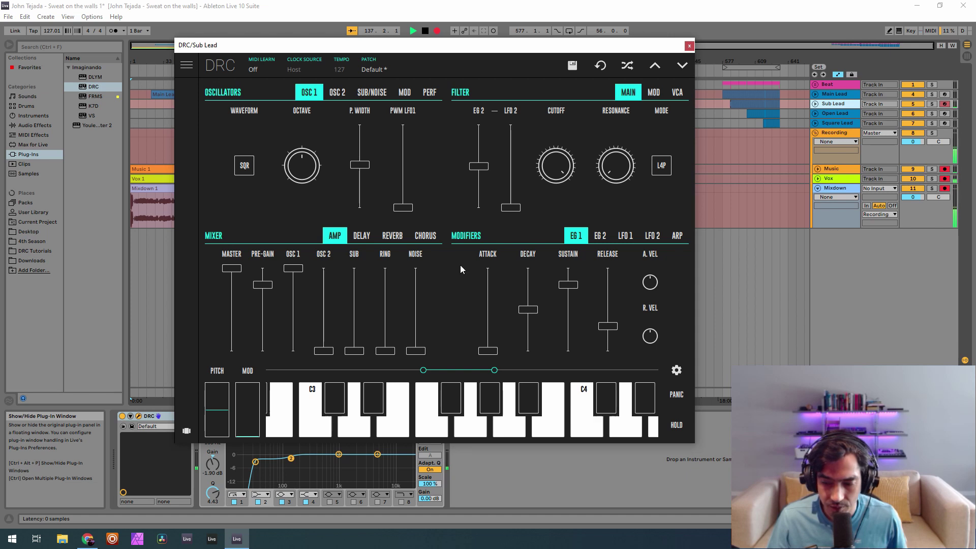
{"action": "left_click_drag", "start_coordinate": [266, 288], "coordinate": [273, 286]}
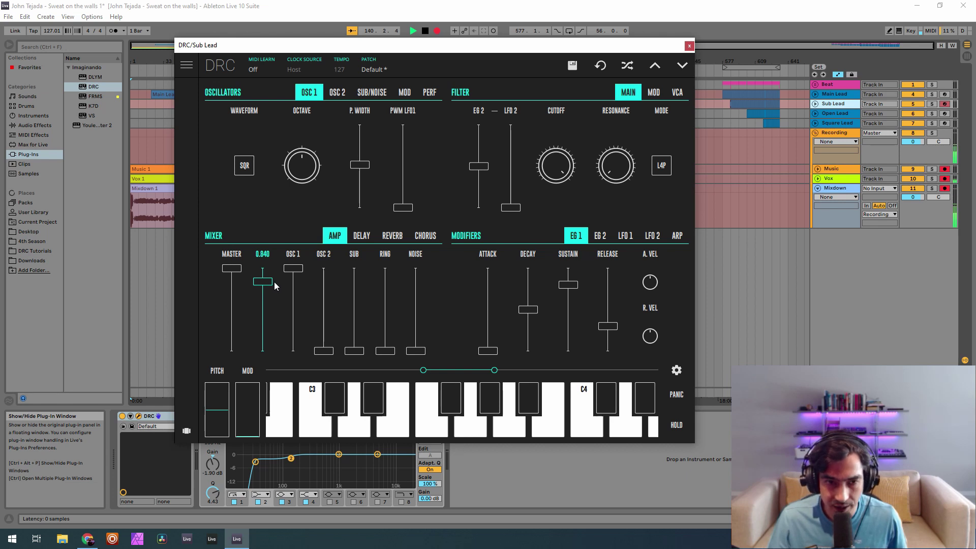
{"action": "left_click_drag", "start_coordinate": [277, 281], "coordinate": [275, 282]}
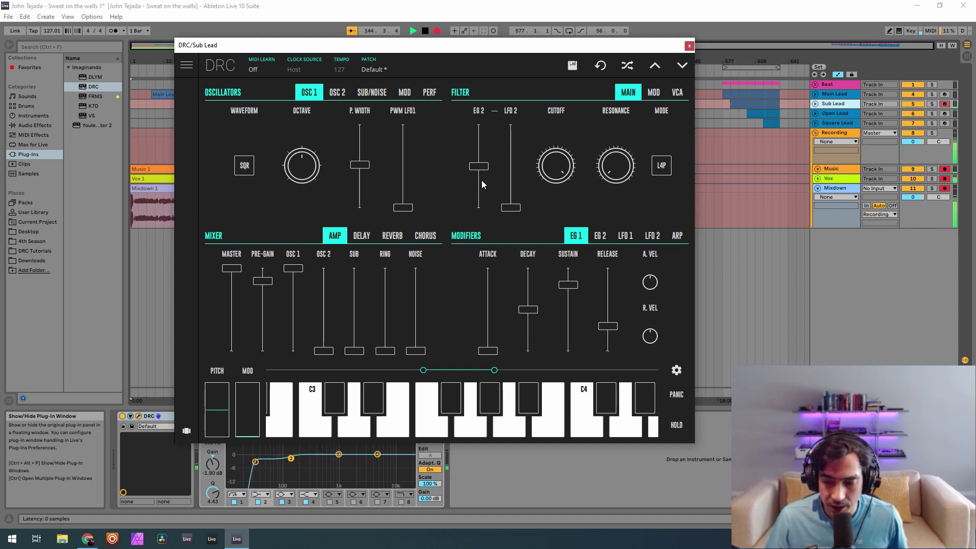
Lower the sub lead filter's EG 2 amount and bring its cutoff down to about 0.16.
{"action": "left_click_drag", "start_coordinate": [480, 180], "coordinate": [485, 185]}
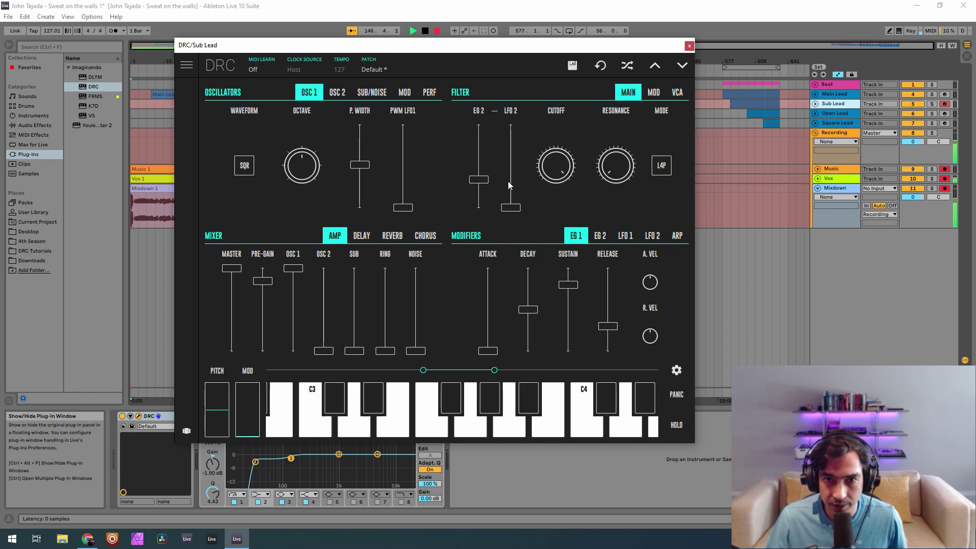
{"action": "left_click_drag", "start_coordinate": [555, 173], "coordinate": [559, 429]}
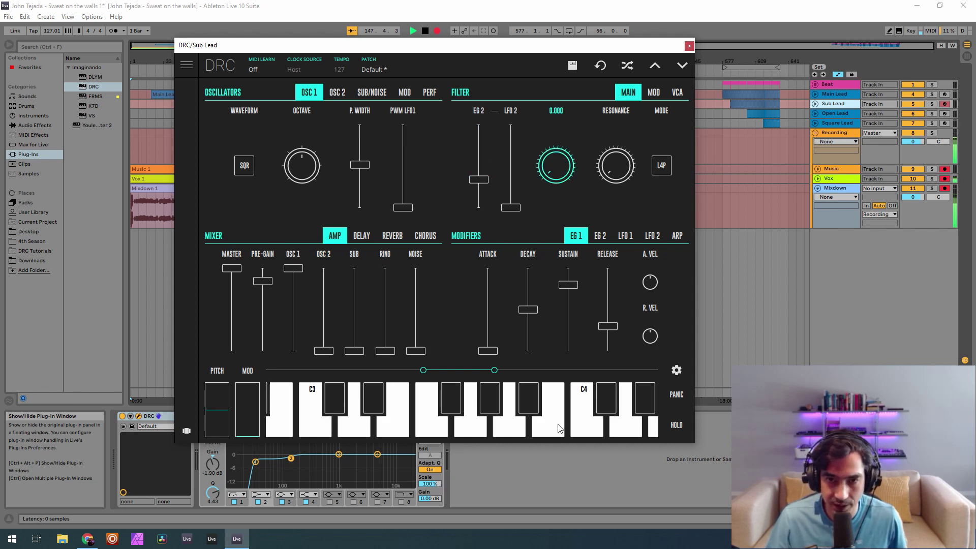
{"action": "left_click_drag", "start_coordinate": [604, 154], "coordinate": [650, 131]}
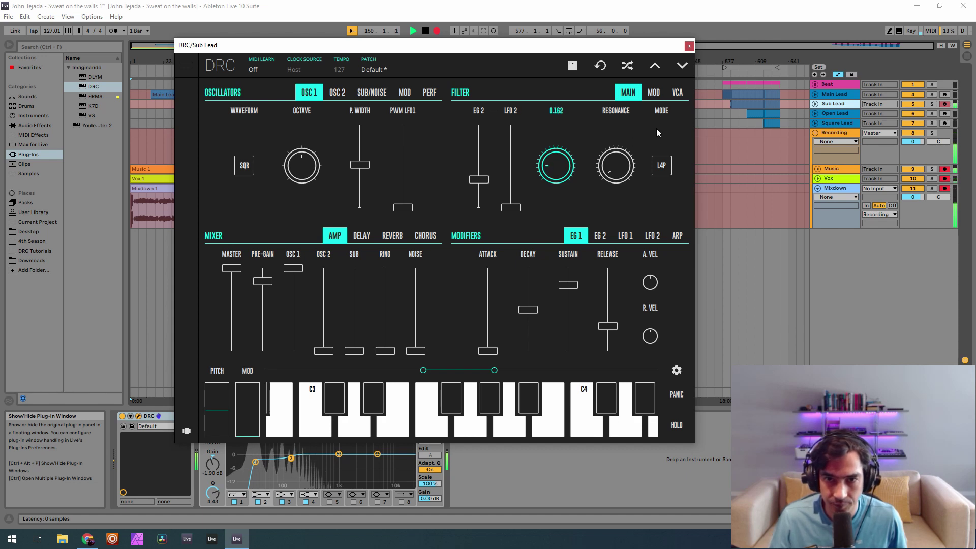
{"action": "left_click_drag", "start_coordinate": [658, 127], "coordinate": [659, 127]}
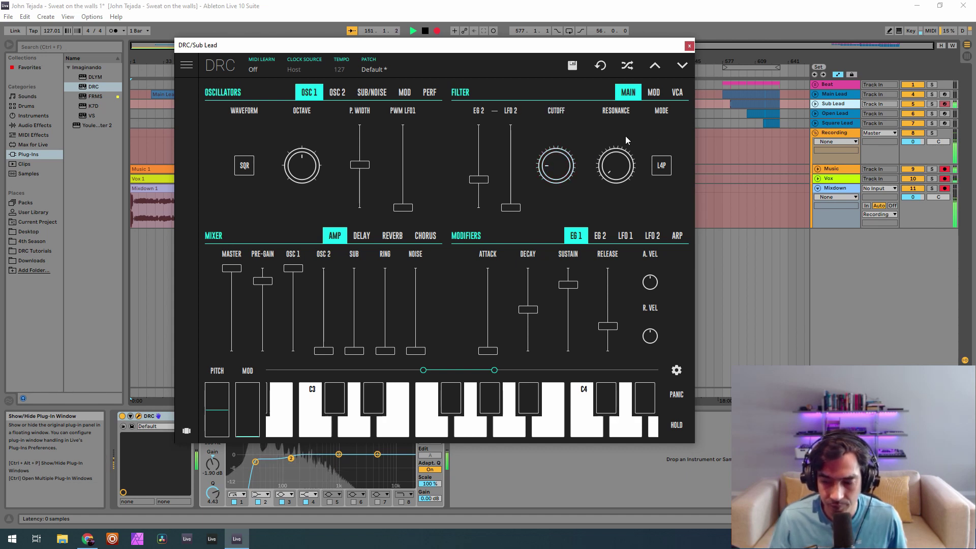
Raise the filter's velocity modulation slightly and the VCA's velocity modulation more strongly.
{"action": "left_click", "coordinate": [654, 92]}
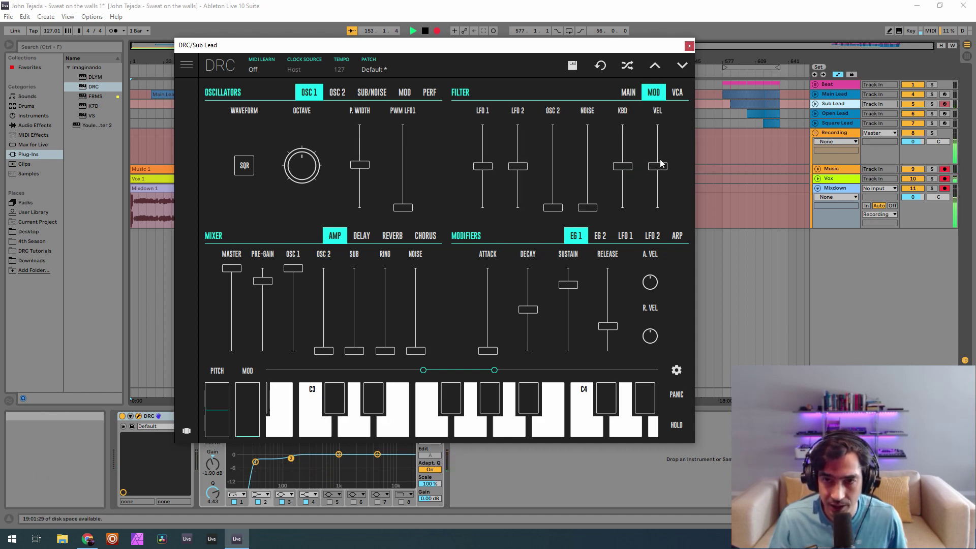
{"action": "left_click_drag", "start_coordinate": [659, 165], "coordinate": [666, 164]}
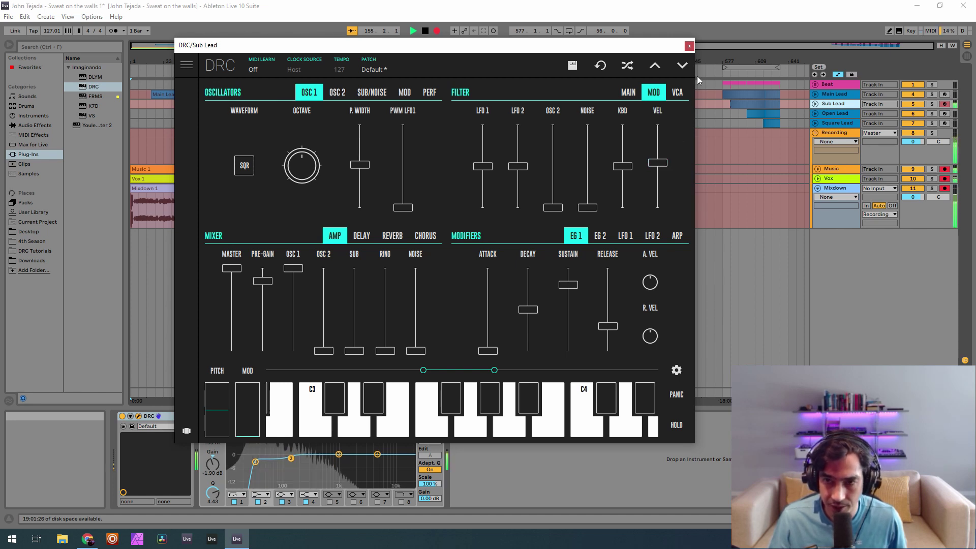
{"action": "left_click", "coordinate": [677, 92]}
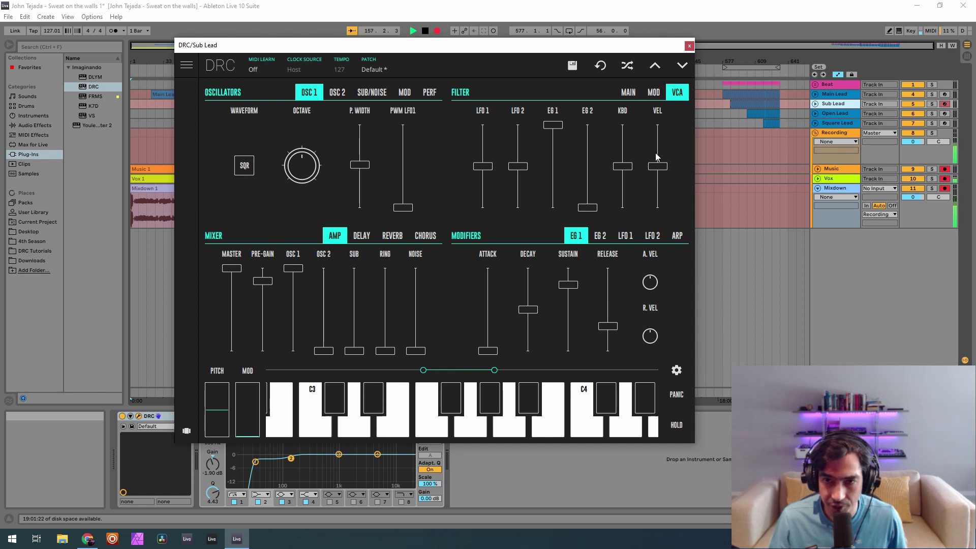
{"action": "left_click_drag", "start_coordinate": [655, 160], "coordinate": [671, 144]}
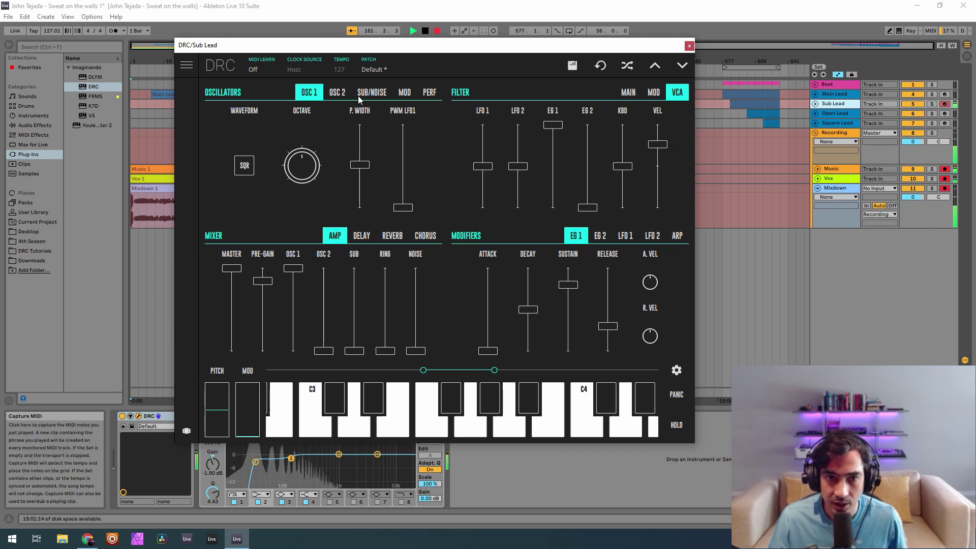
Set the voice mode to mono and give envelope EG 1 full sustain with a slightly longer release.
{"action": "left_click", "coordinate": [429, 92]}
{"action": "left_click", "coordinate": [236, 162]}
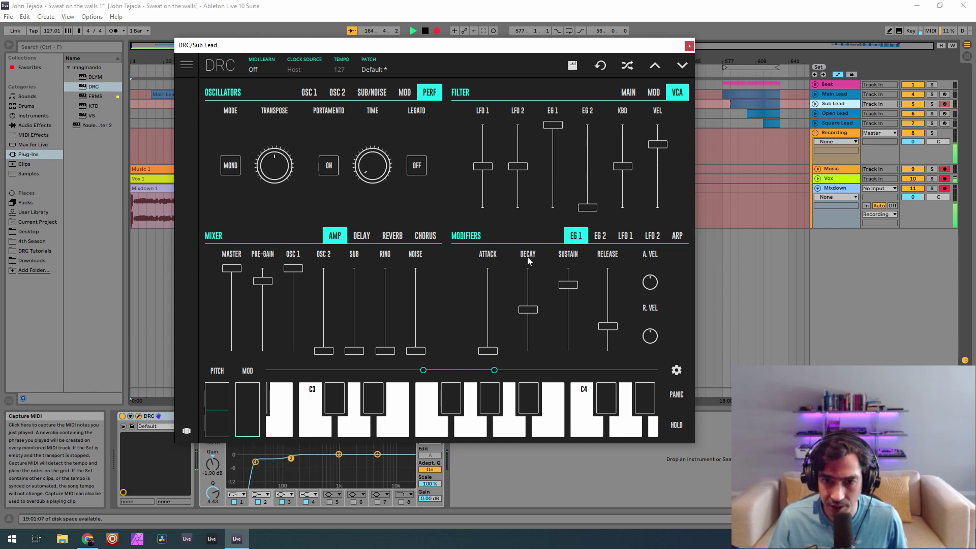
{"action": "left_click_drag", "start_coordinate": [567, 259], "coordinate": [569, 227]}
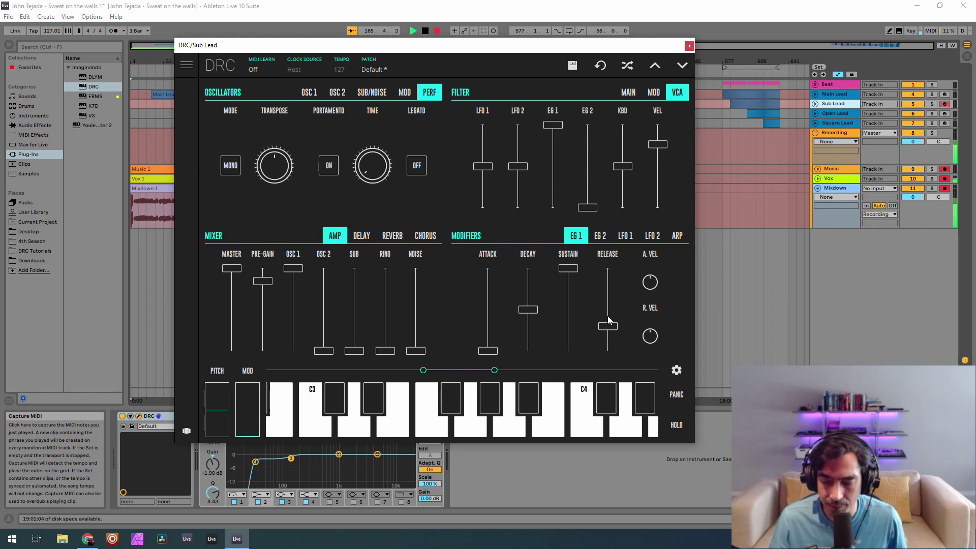
{"action": "left_click_drag", "start_coordinate": [608, 318], "coordinate": [608, 312]}
Lengthen the release of envelope EG 2 to slightly above 0.264.
{"action": "left_click", "coordinate": [600, 238]}
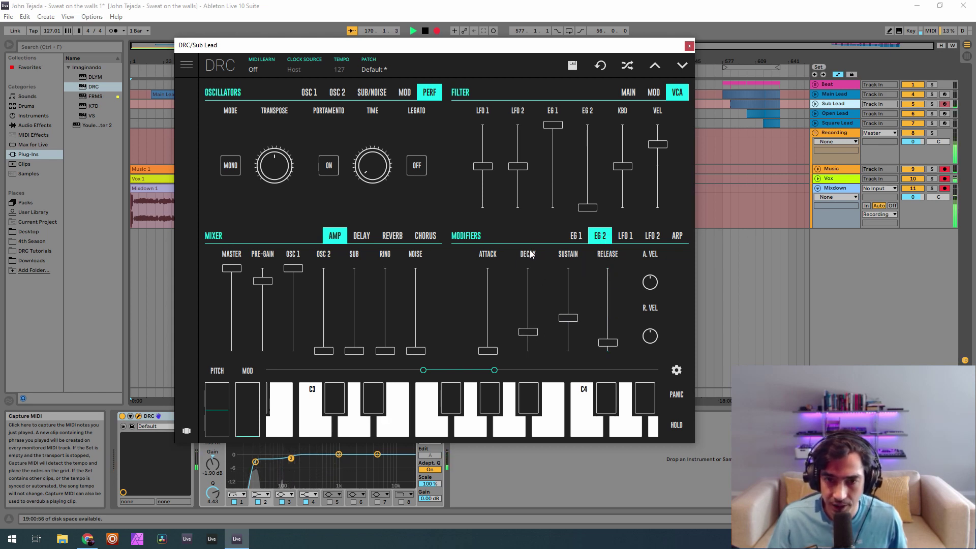
{"action": "mouse_move", "coordinate": [534, 258]}
{"action": "left_click_drag", "start_coordinate": [607, 342], "coordinate": [614, 333]}
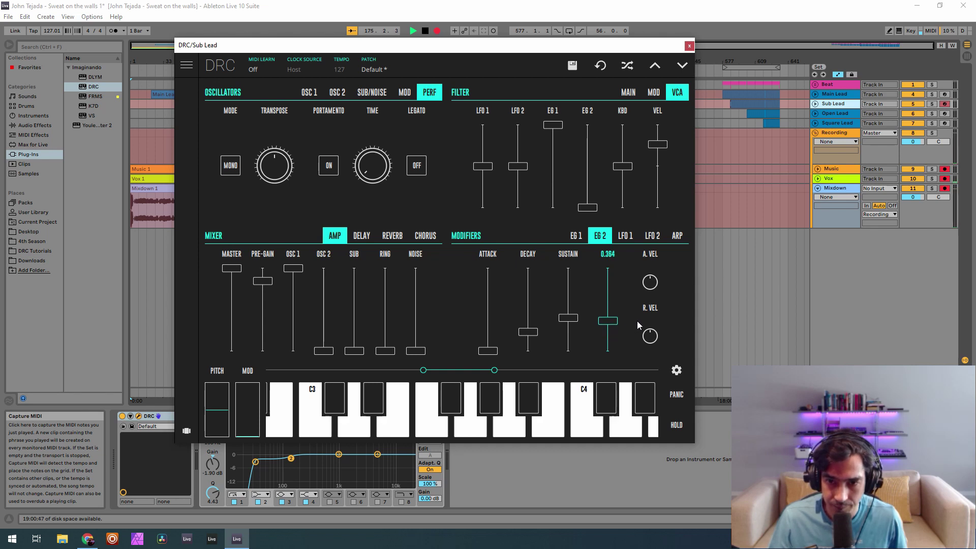
{"action": "left_click_drag", "start_coordinate": [637, 321], "coordinate": [640, 319]}
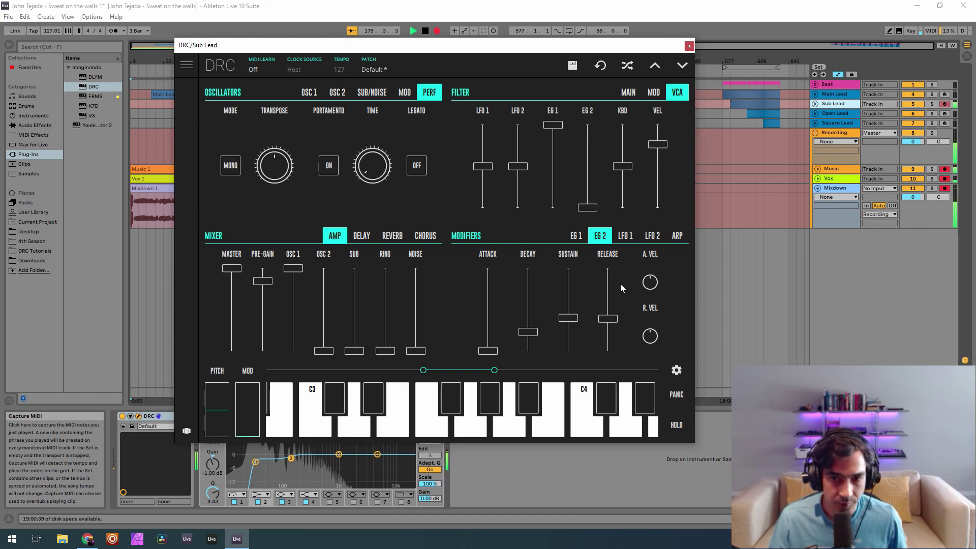
Close the sub lead's synth window and deactivate the EQ Eight and K7D effects on the Open Lead track.
{"action": "left_click", "coordinate": [689, 45]}
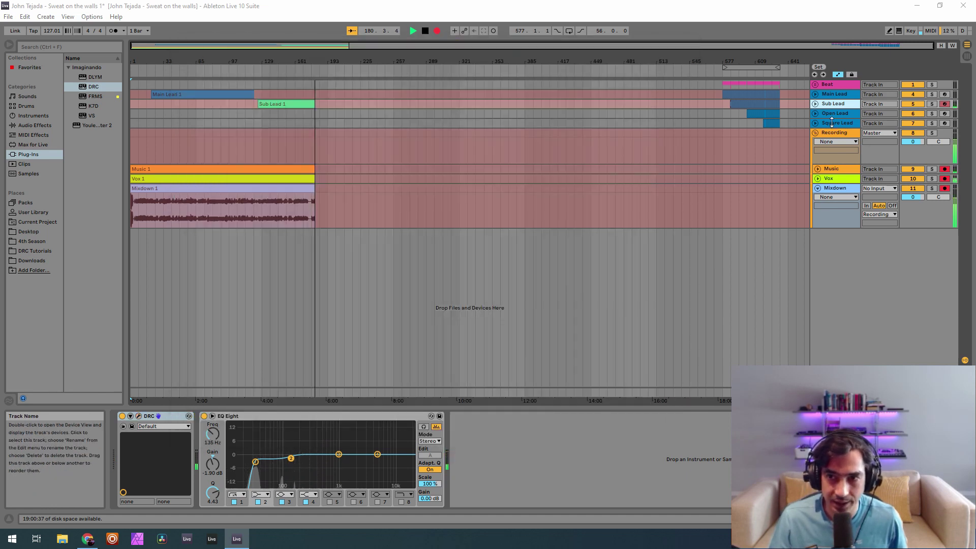
{"action": "left_click", "coordinate": [828, 113]}
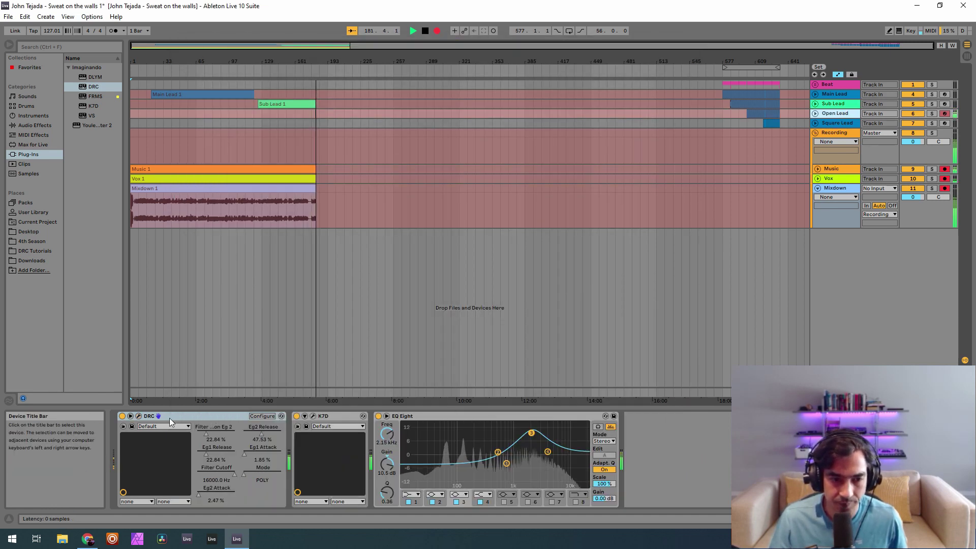
{"action": "left_click", "coordinate": [378, 416]}
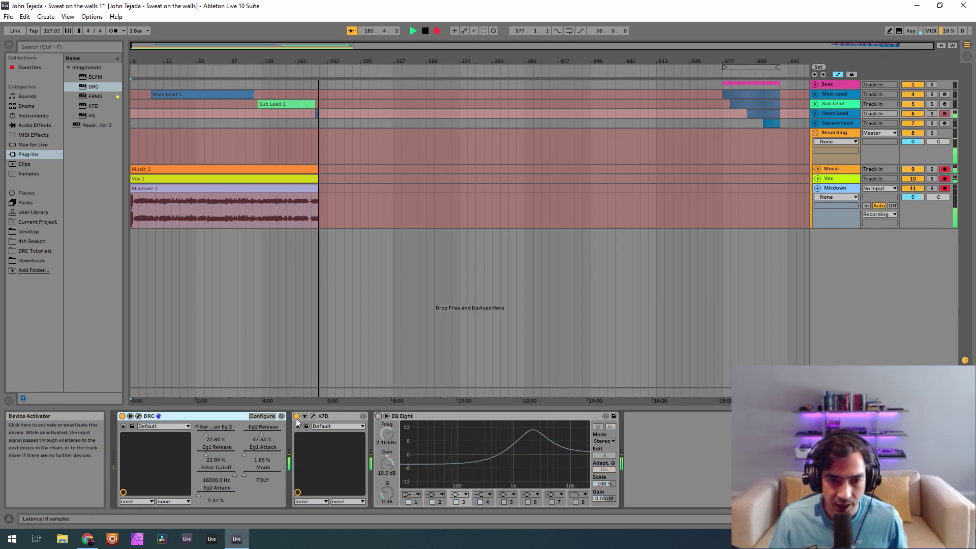
{"action": "left_click", "coordinate": [296, 416]}
Open the DRC on the Open Lead track and load the Default patch.
{"action": "left_click", "coordinate": [139, 417]}
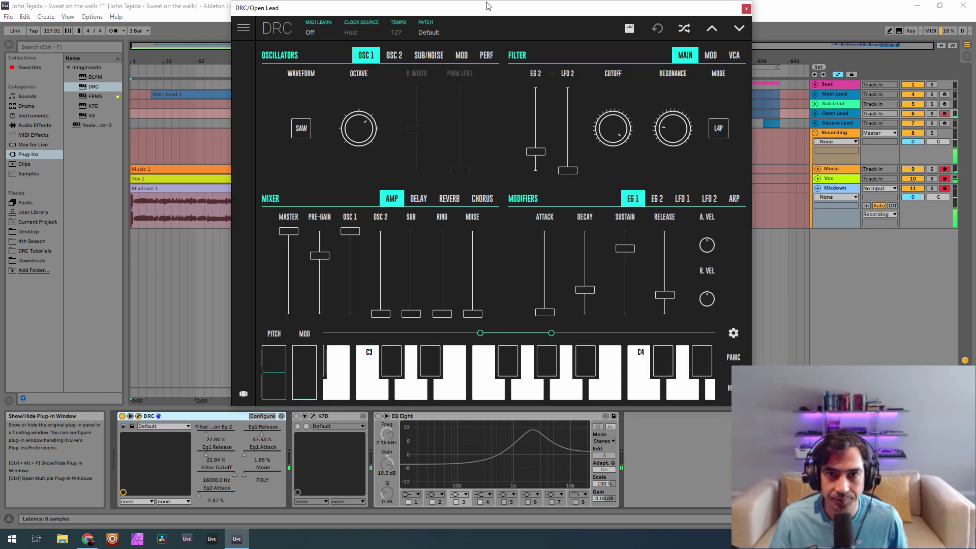
{"action": "left_click_drag", "start_coordinate": [487, 6], "coordinate": [444, 14]}
{"action": "left_click", "coordinate": [421, 43]}
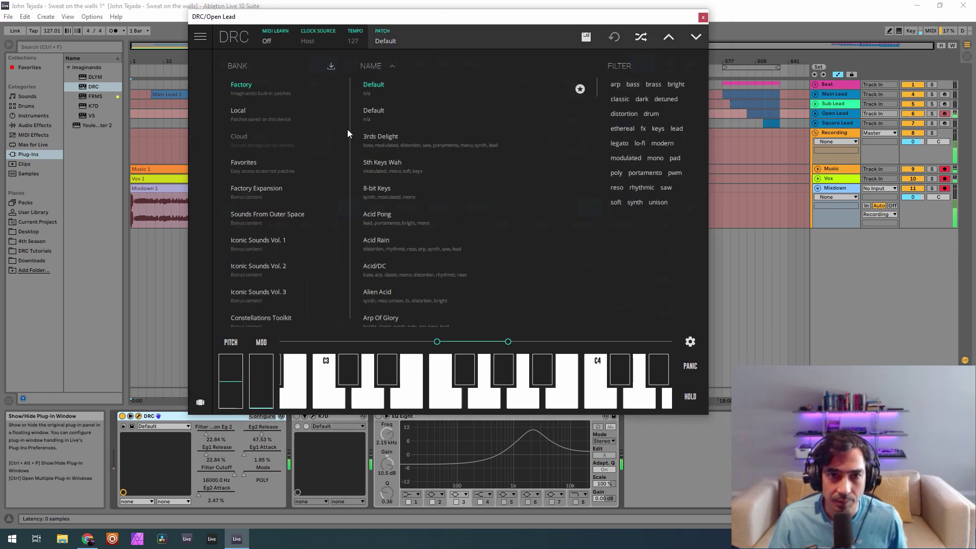
{"action": "left_click", "coordinate": [385, 116]}
{"action": "left_click", "coordinate": [404, 38]}
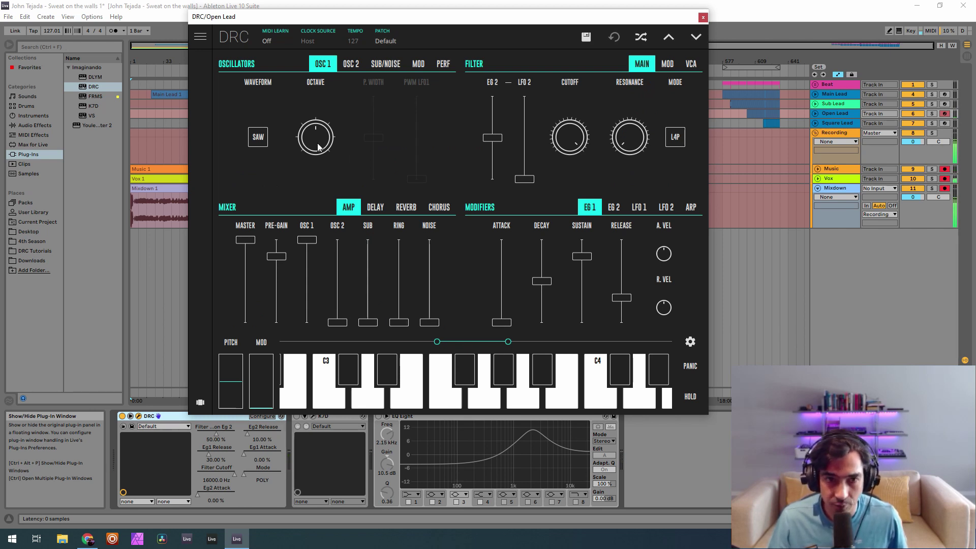
Raise oscillator 1's octave, lower the pre-gain slightly and reduce the filter's EG 2 amount to 23.46%.
{"action": "left_click_drag", "start_coordinate": [319, 147], "coordinate": [319, 86]}
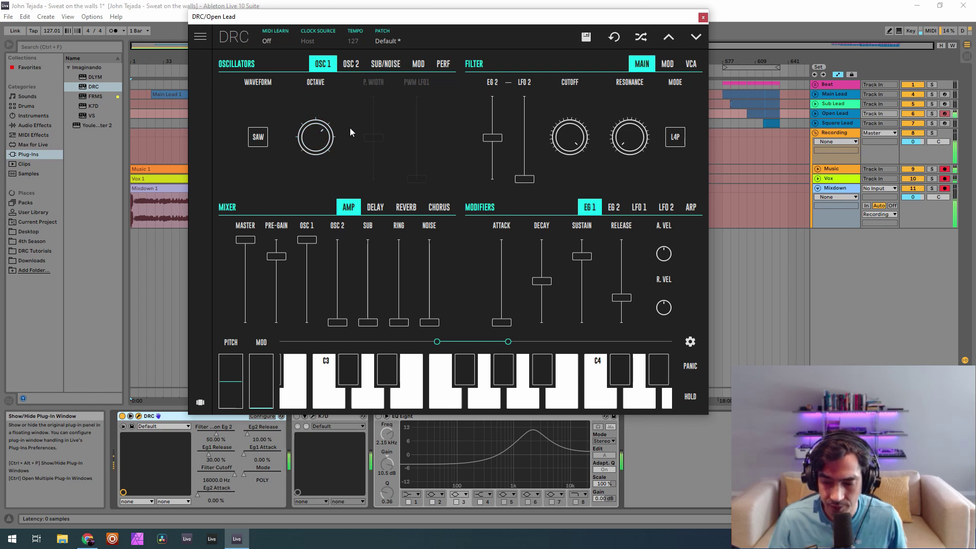
{"action": "left_click_drag", "start_coordinate": [277, 258], "coordinate": [277, 266]}
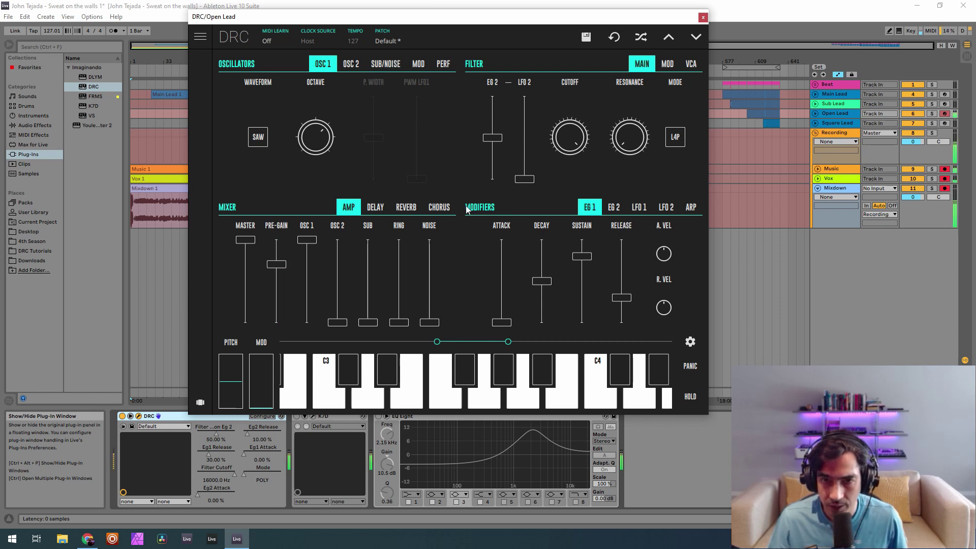
{"action": "left_click_drag", "start_coordinate": [492, 138], "coordinate": [500, 162]}
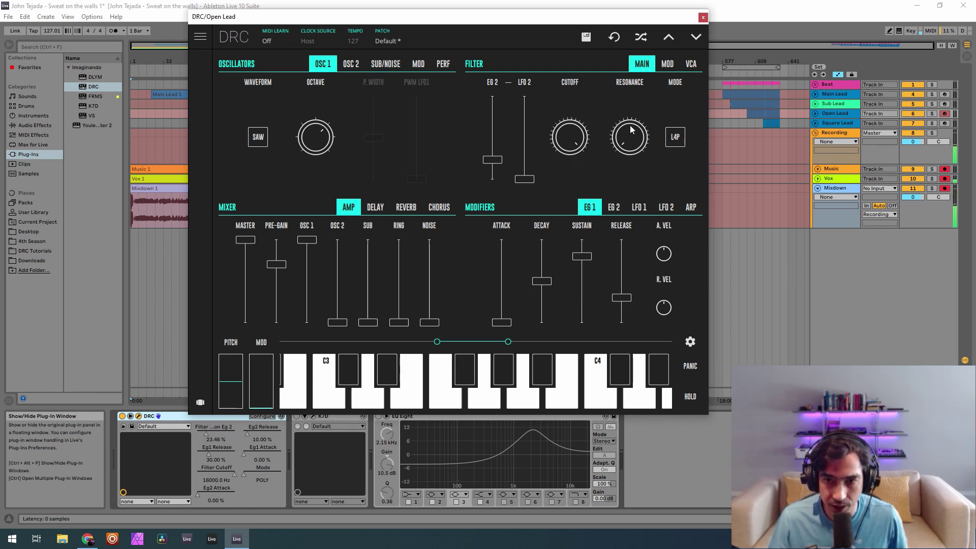
Raise the filter's resonance slightly and move its velocity modulation amount slightly above centre.
{"action": "left_click_drag", "start_coordinate": [630, 125], "coordinate": [665, 84]}
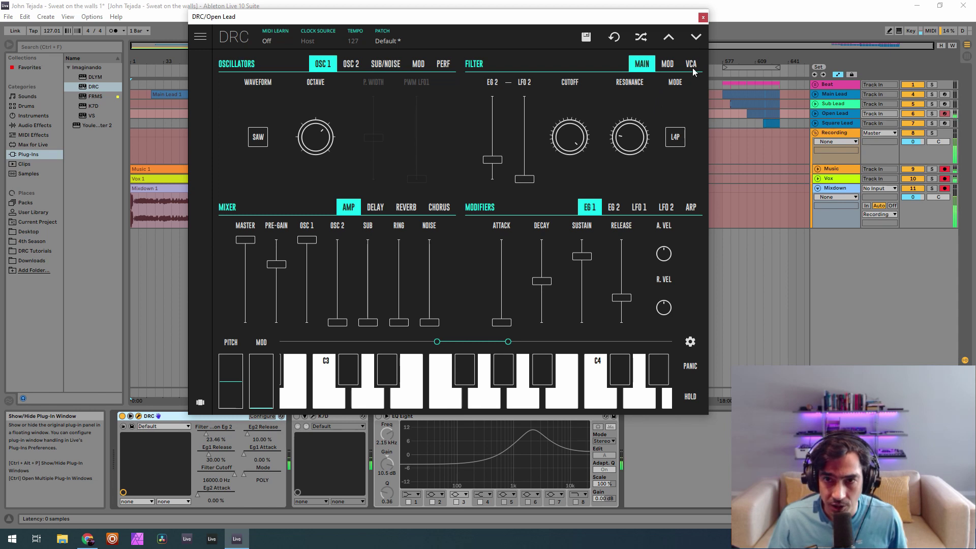
{"action": "left_click", "coordinate": [692, 68]}
{"action": "left_click", "coordinate": [670, 68]}
{"action": "left_click_drag", "start_coordinate": [678, 132], "coordinate": [705, 124]}
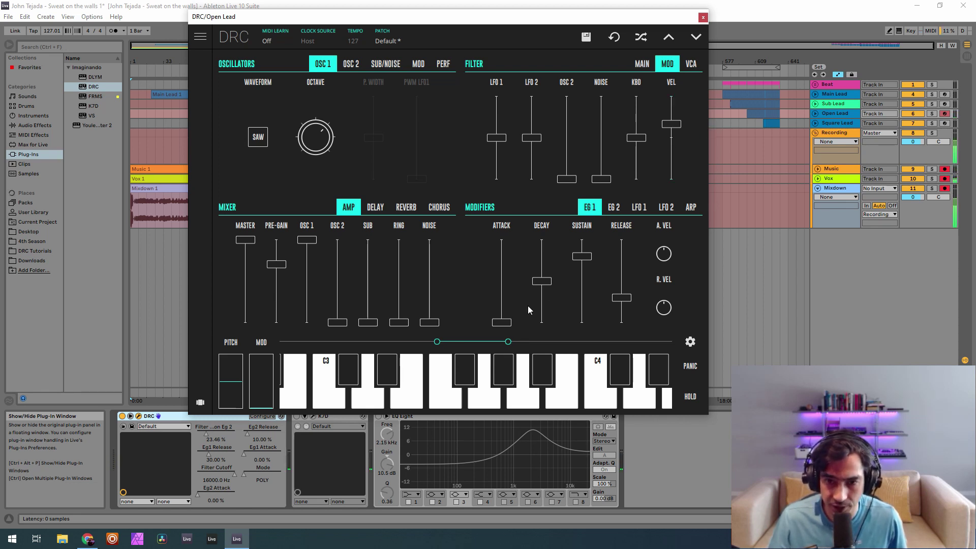
Shorten the decay of envelope EG 1 and set its release to 22.84%.
{"action": "left_click_drag", "start_coordinate": [542, 299], "coordinate": [542, 299]}
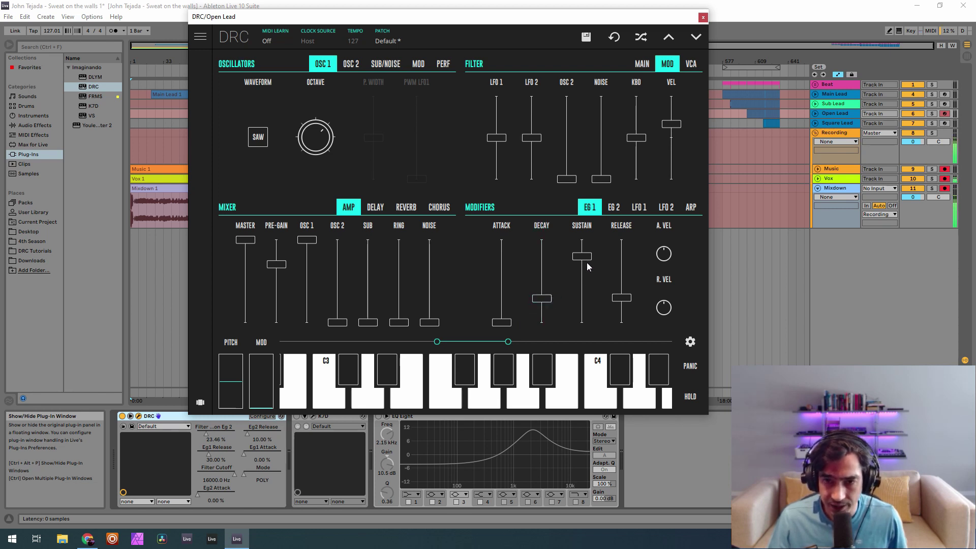
{"action": "left_click_drag", "start_coordinate": [585, 257], "coordinate": [589, 260]}
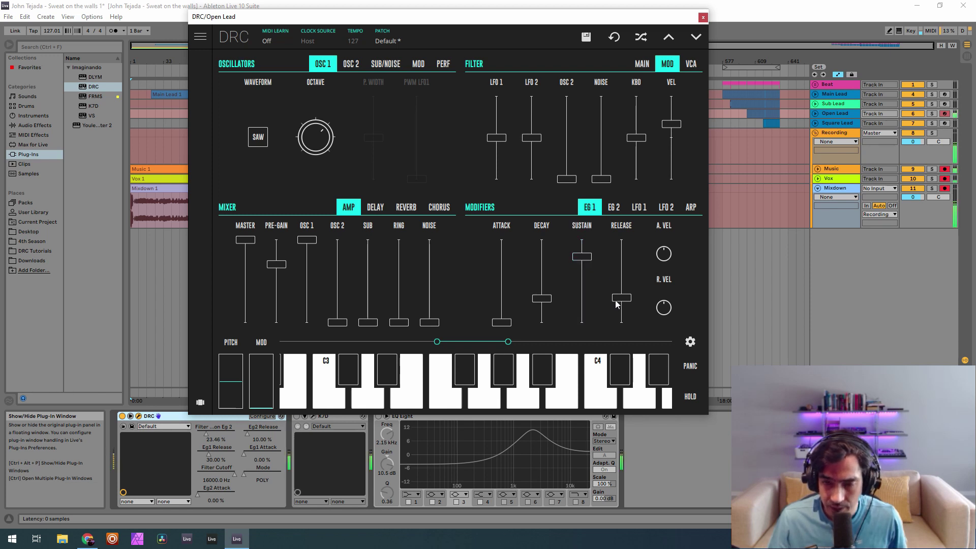
{"action": "left_click_drag", "start_coordinate": [621, 301], "coordinate": [629, 307]}
In envelope EG 2, shorten the decay slightly, raise the sustain to maximum and set the release to 0.475.
{"action": "left_click", "coordinate": [615, 208]}
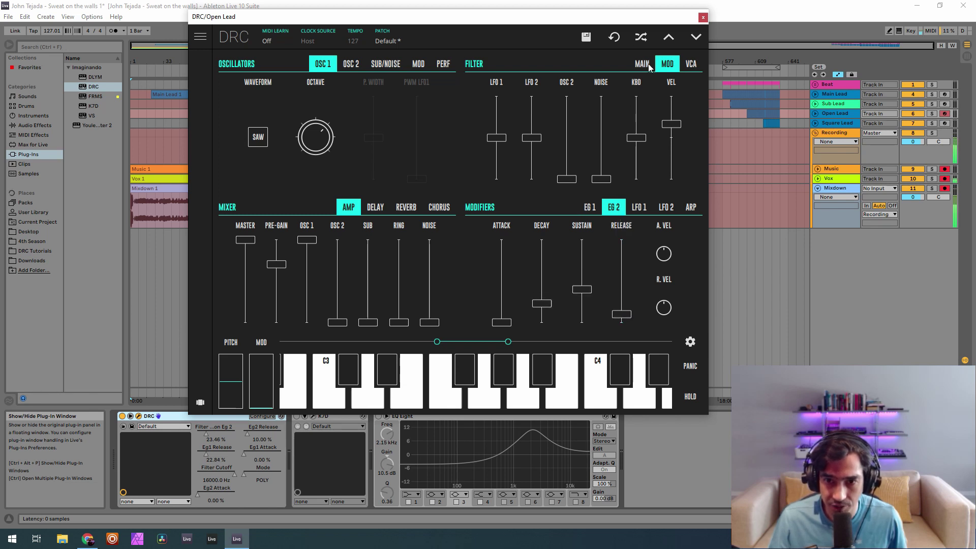
{"action": "left_click", "coordinate": [647, 65]}
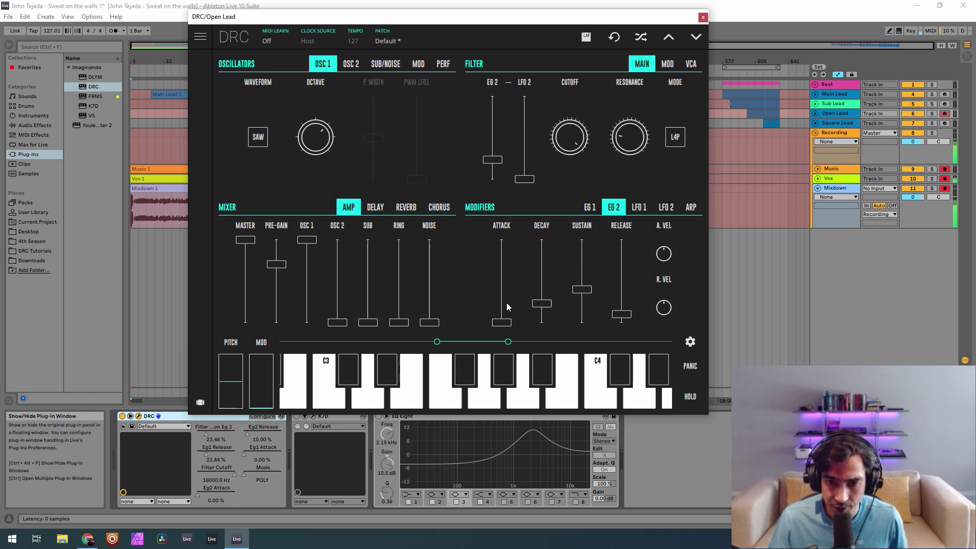
{"action": "left_click_drag", "start_coordinate": [541, 305], "coordinate": [538, 309]}
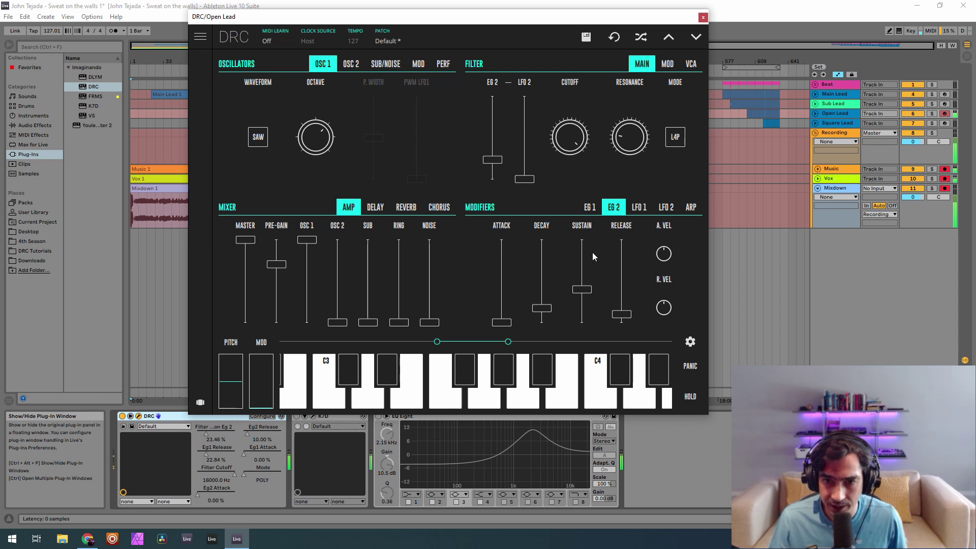
{"action": "scroll", "coordinate": [592, 256], "scroll_direction": "up", "scroll_amount": 5}
{"action": "scroll", "coordinate": [623, 291], "scroll_direction": "up", "scroll_amount": 3}
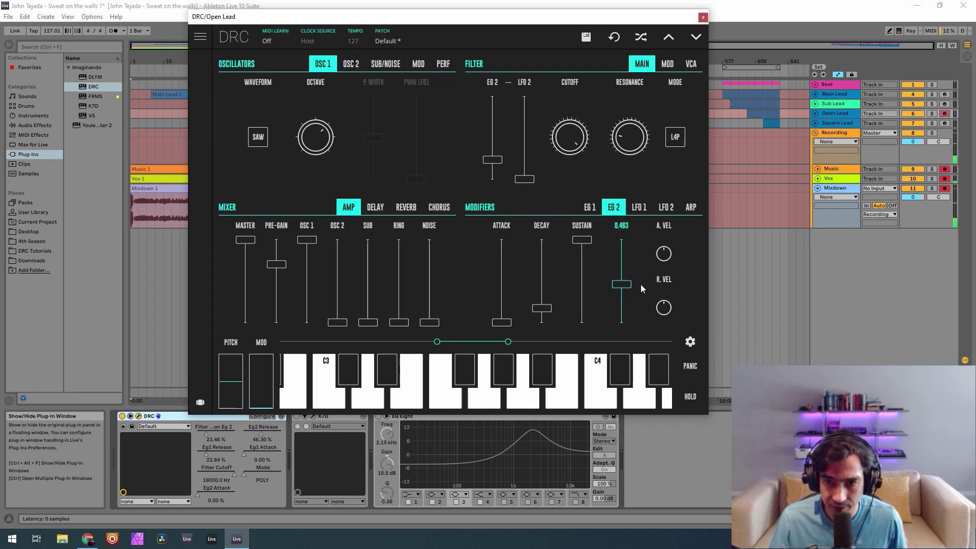
{"action": "scroll", "coordinate": [645, 283], "scroll_direction": "up", "scroll_amount": 2}
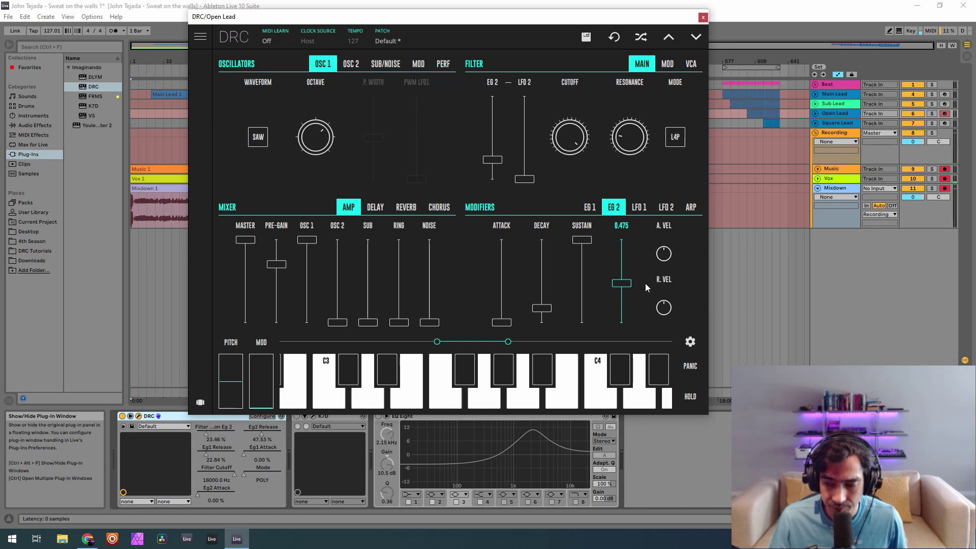
Add a small amount of reverb to the open lead and lengthen the reverb's decay to about halfway.
{"action": "left_click", "coordinate": [408, 208]}
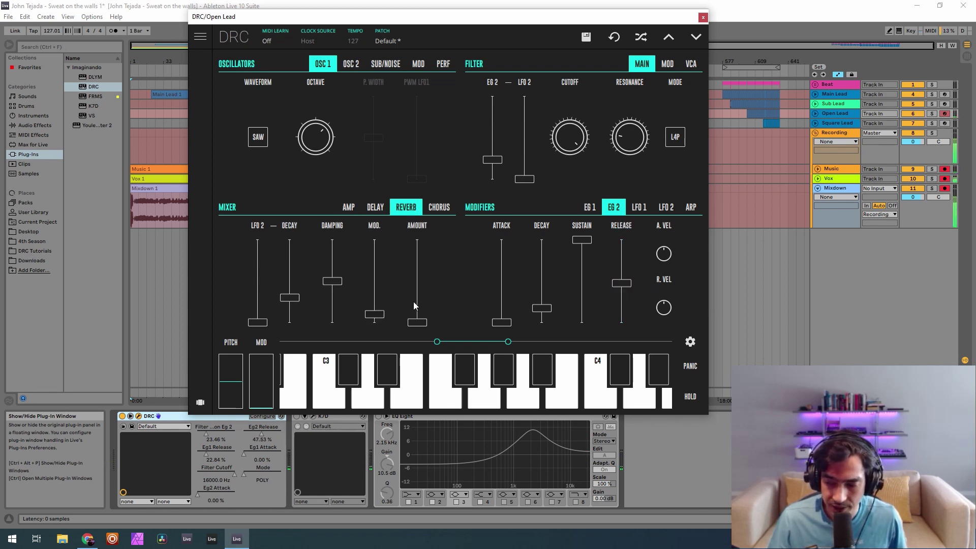
{"action": "left_click_drag", "start_coordinate": [413, 301], "coordinate": [411, 308]}
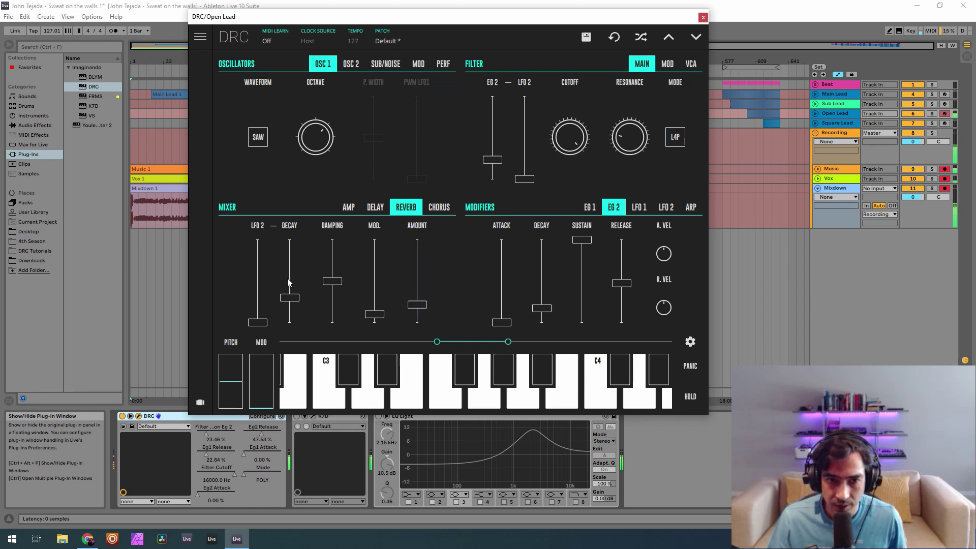
{"action": "left_click_drag", "start_coordinate": [288, 278], "coordinate": [289, 283]}
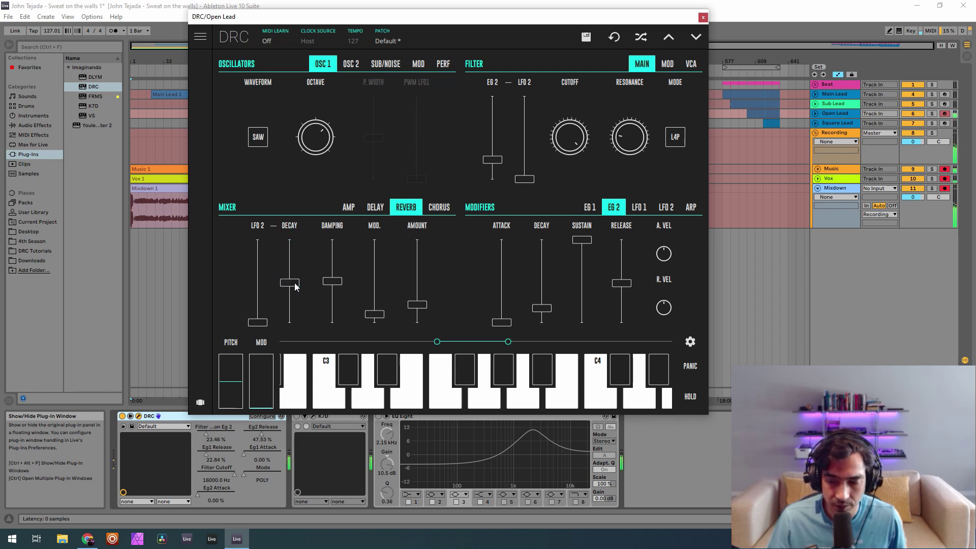
Close the open lead's synth window, reactivate EQ Eight and select its fourth band.
{"action": "left_click", "coordinate": [702, 19]}
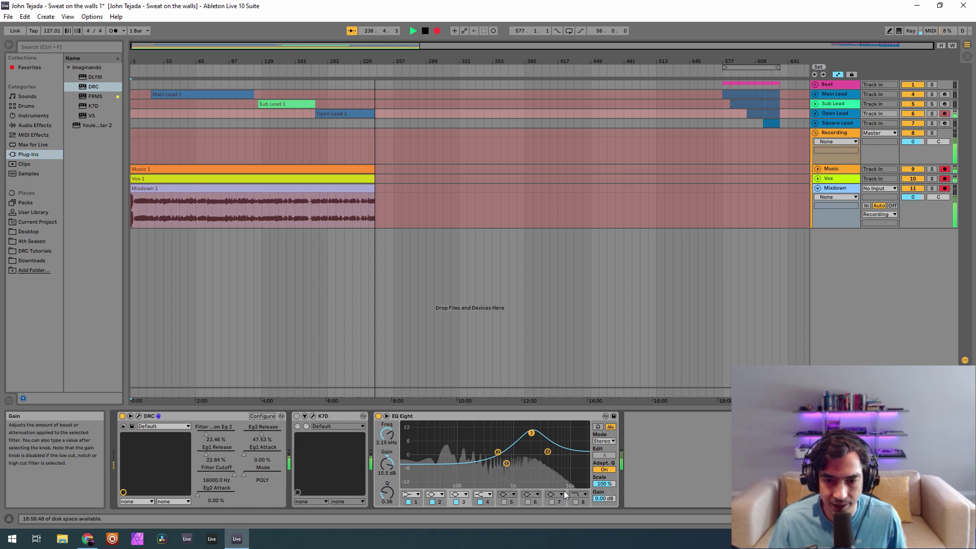
{"action": "left_click", "coordinate": [547, 451]}
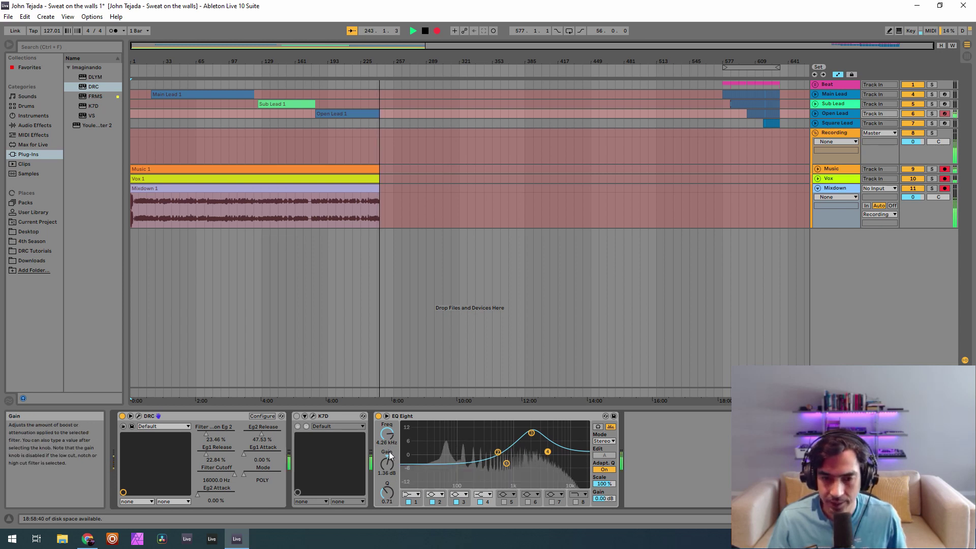
Review the K7D delay's character and dry/wet settings on the Open Lead track, then reactivate the effect and close its window.
{"action": "left_click", "coordinate": [313, 417]}
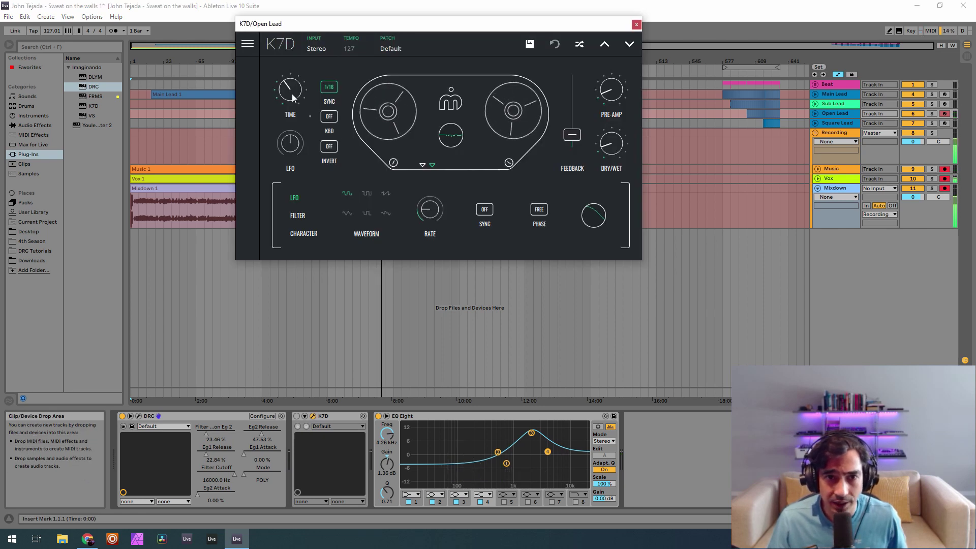
{"action": "left_click", "coordinate": [303, 234]}
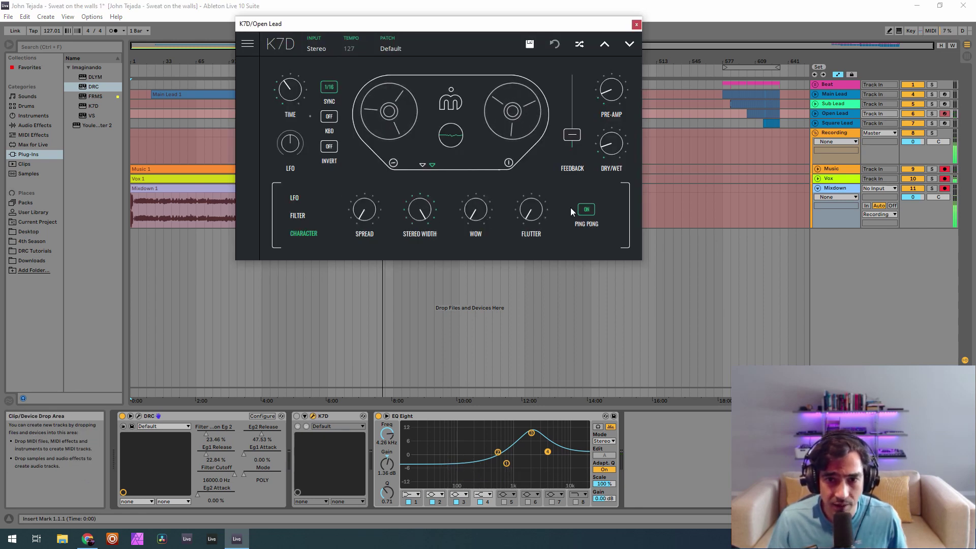
{"action": "left_click", "coordinate": [614, 148]}
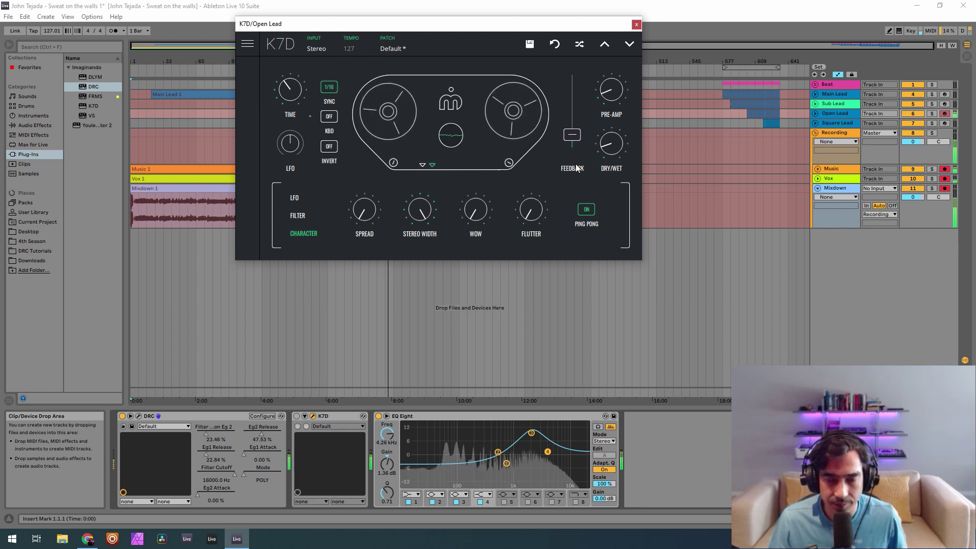
{"action": "left_click", "coordinate": [300, 417]}
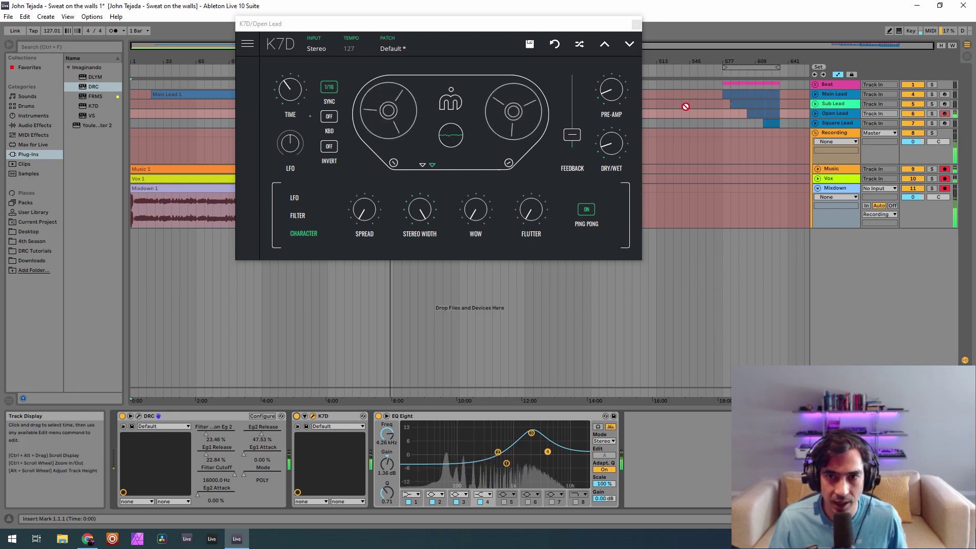
{"action": "left_click", "coordinate": [636, 24]}
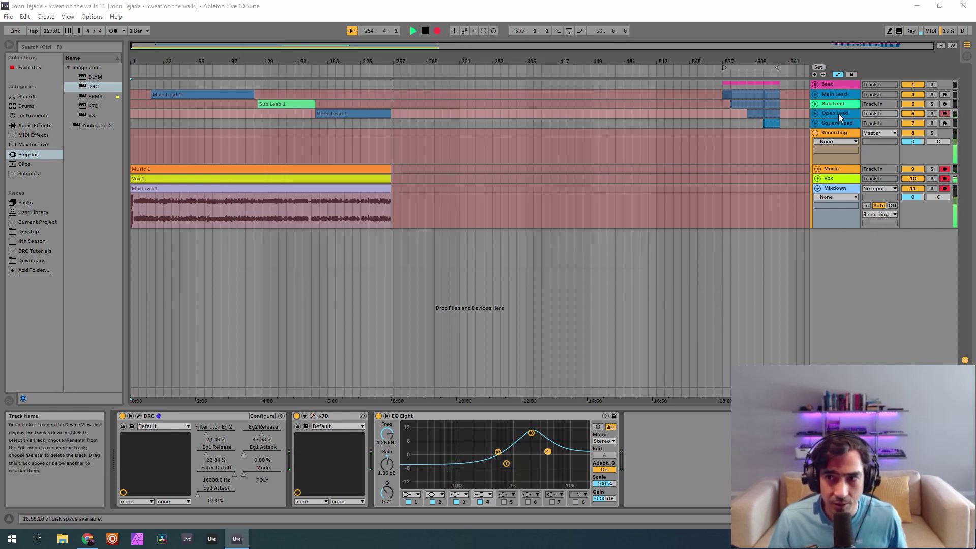
Deactivate EQ Eight and K7D on the Square Lead track and load the second Default patch from the Factory bank in its DRC.
{"action": "left_click", "coordinate": [836, 124]}
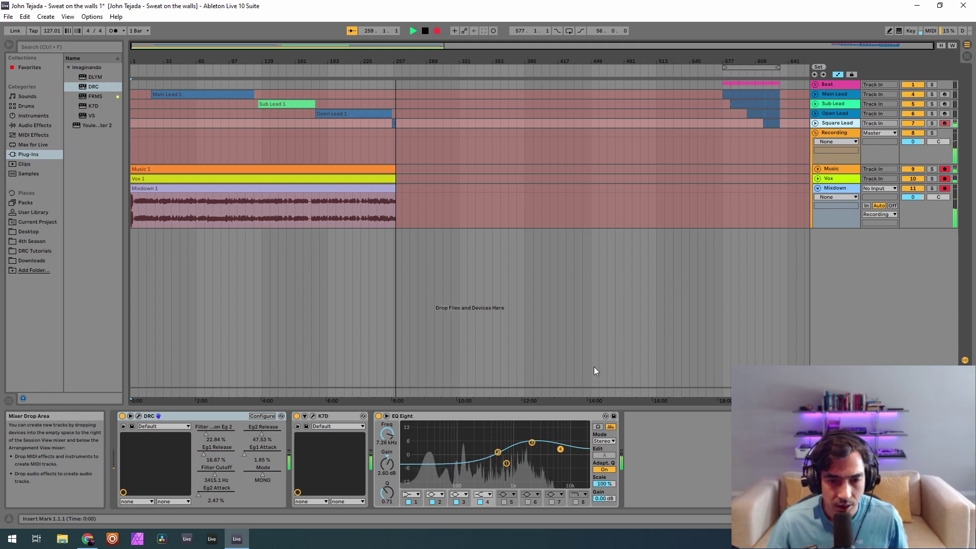
{"action": "left_click", "coordinate": [378, 416]}
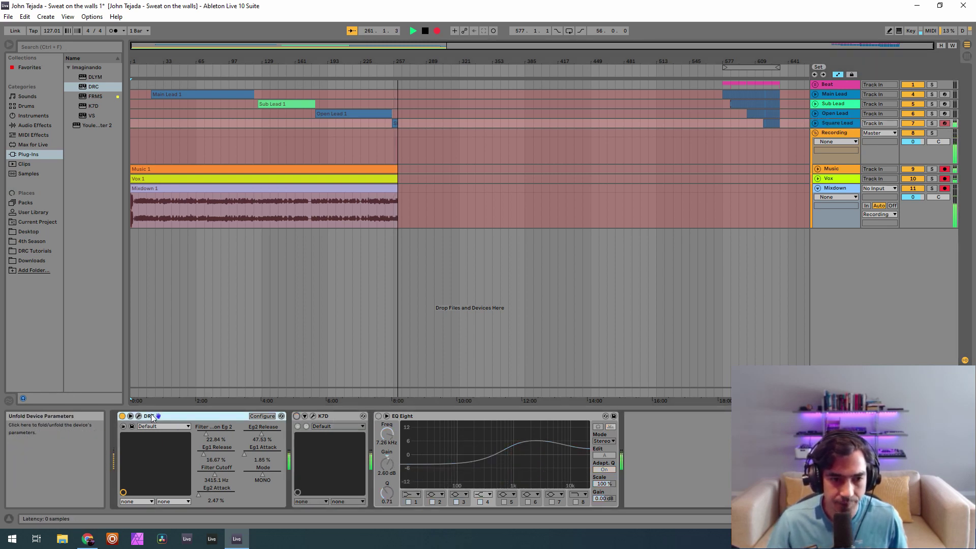
{"action": "left_click", "coordinate": [158, 416]}
{"action": "left_click", "coordinate": [429, 32]}
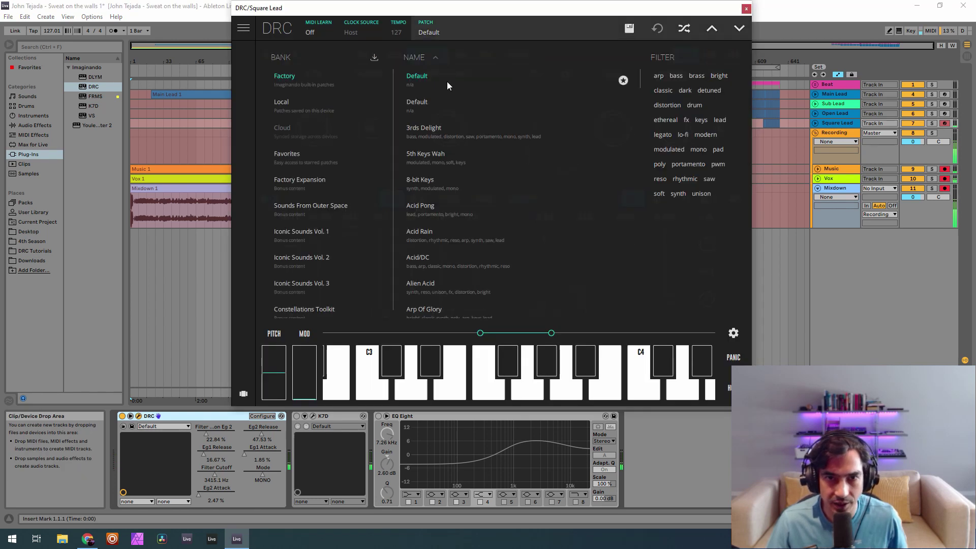
{"action": "left_click", "coordinate": [436, 106]}
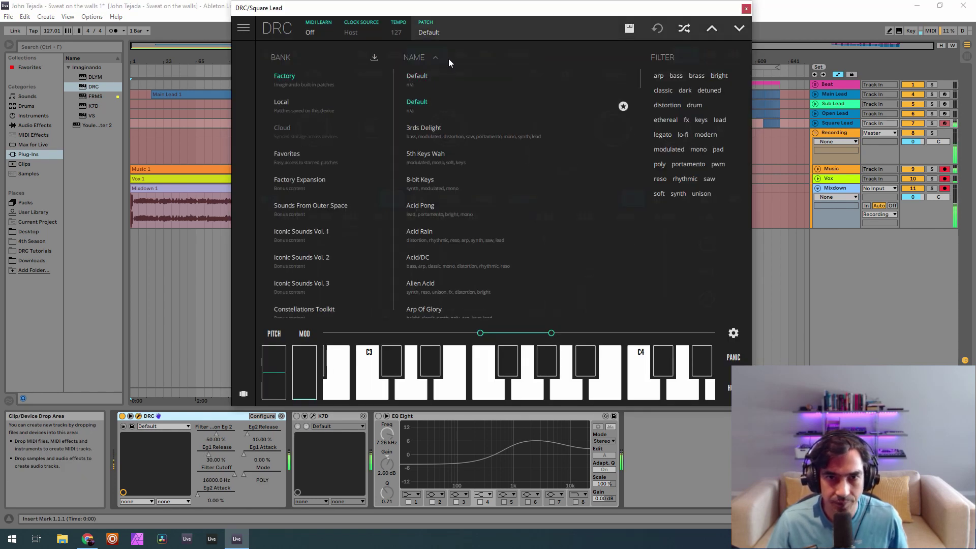
{"action": "left_click", "coordinate": [454, 30]}
{"action": "left_click_drag", "start_coordinate": [463, 16], "coordinate": [434, 25]}
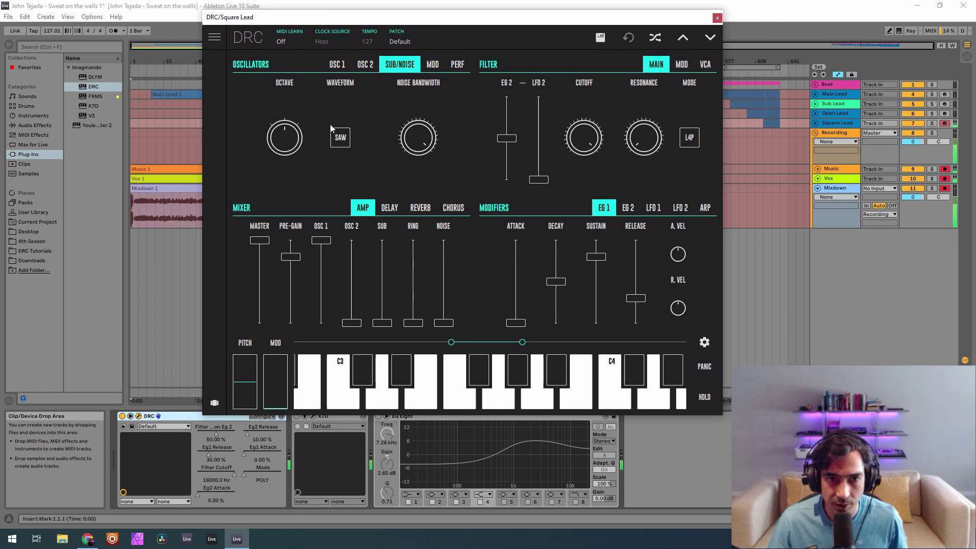
Set oscillator 1's octave to 2 and its waveform to SQR.
{"action": "left_click", "coordinate": [337, 64]}
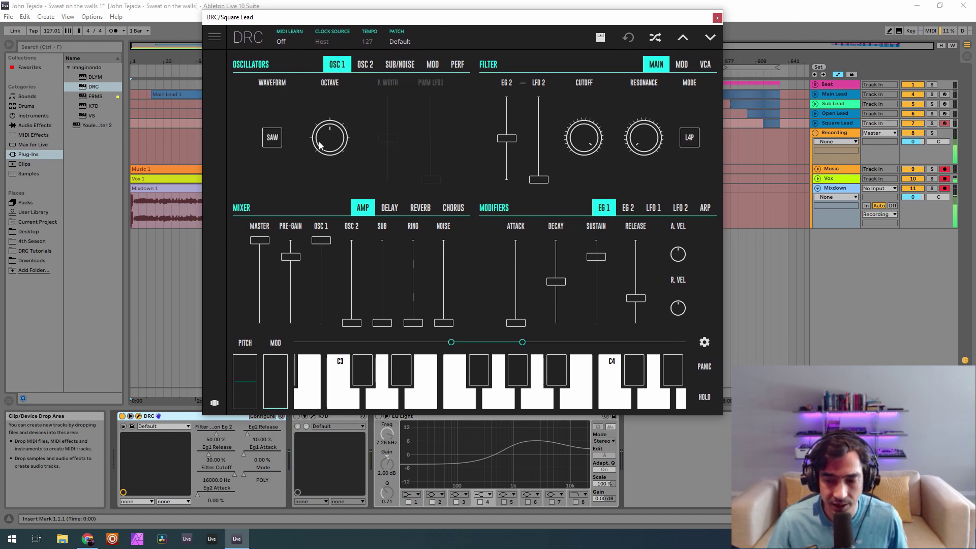
{"action": "left_click_drag", "start_coordinate": [320, 147], "coordinate": [325, 61]}
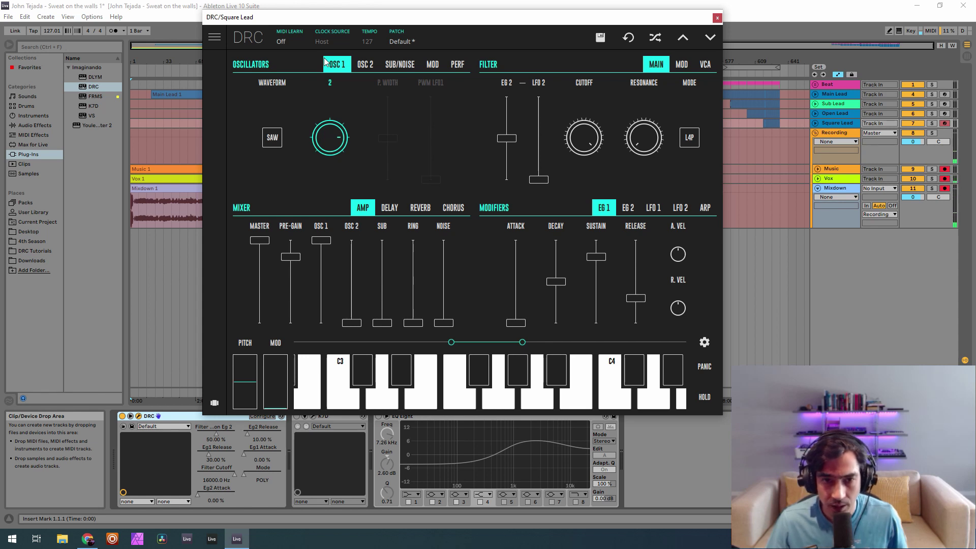
{"action": "left_click", "coordinate": [272, 137]}
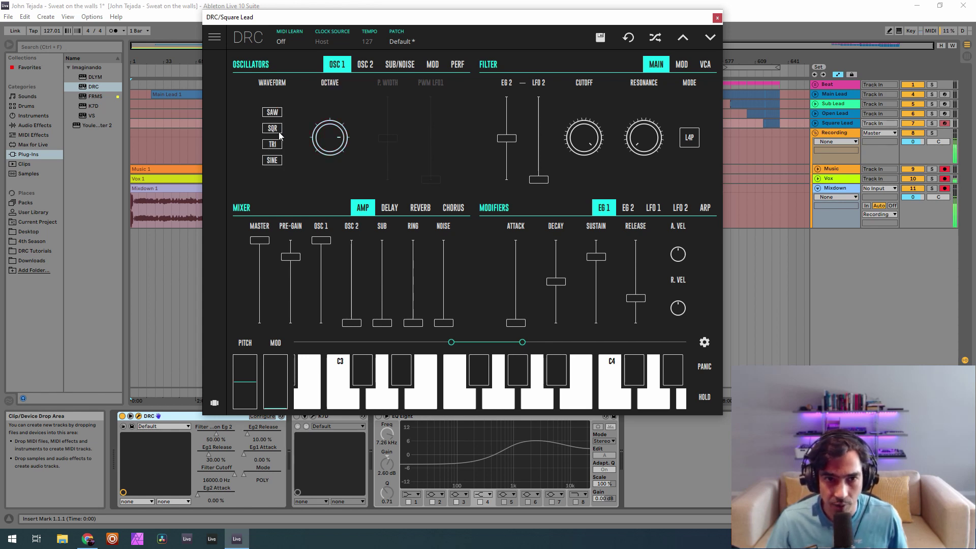
{"action": "left_click", "coordinate": [277, 131]}
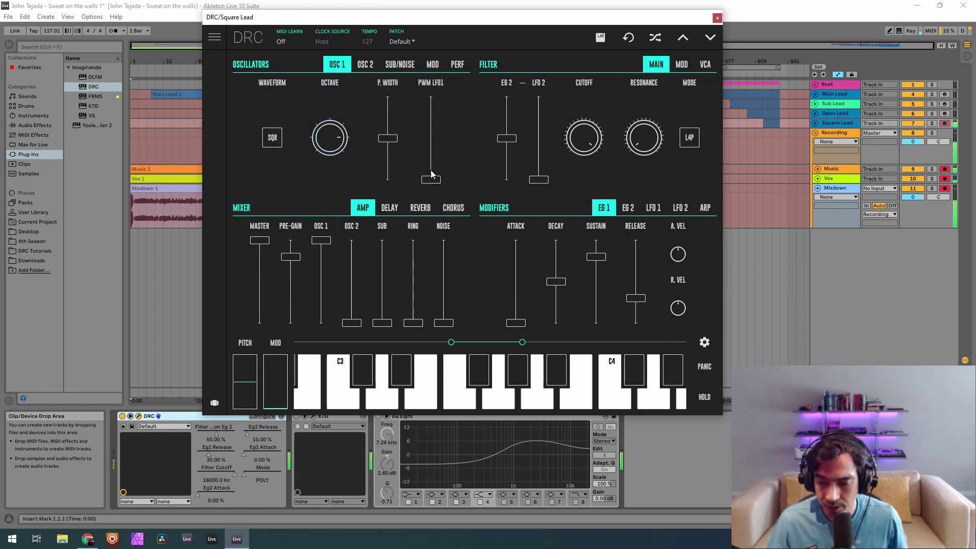
Raise the octave of the sub oscillator.
{"action": "left_click", "coordinate": [400, 64]}
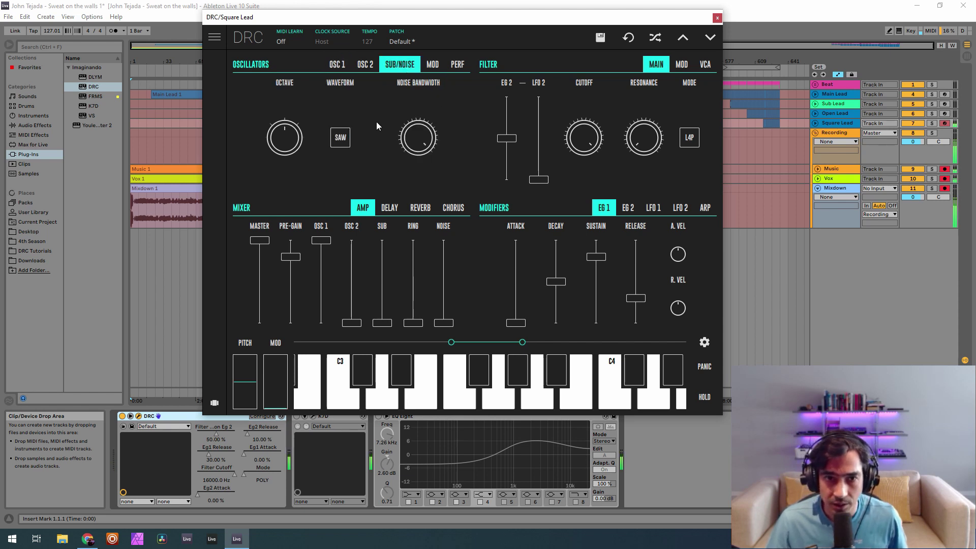
{"action": "left_click_drag", "start_coordinate": [290, 145], "coordinate": [292, 36]}
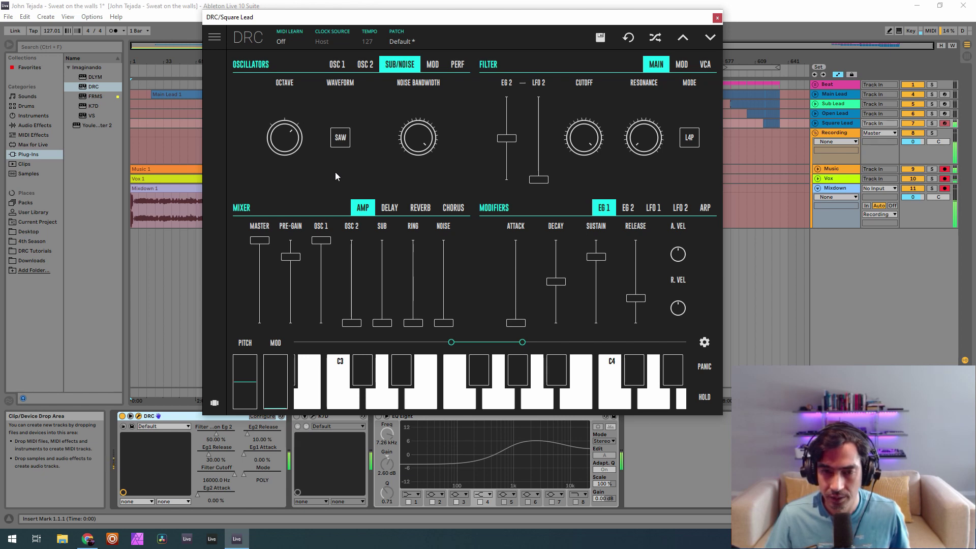
Load the first Default patch to check its sub oscillator waveform, then return to the edited Default patch.
{"action": "left_click", "coordinate": [437, 47]}
{"action": "left_click", "coordinate": [404, 96]}
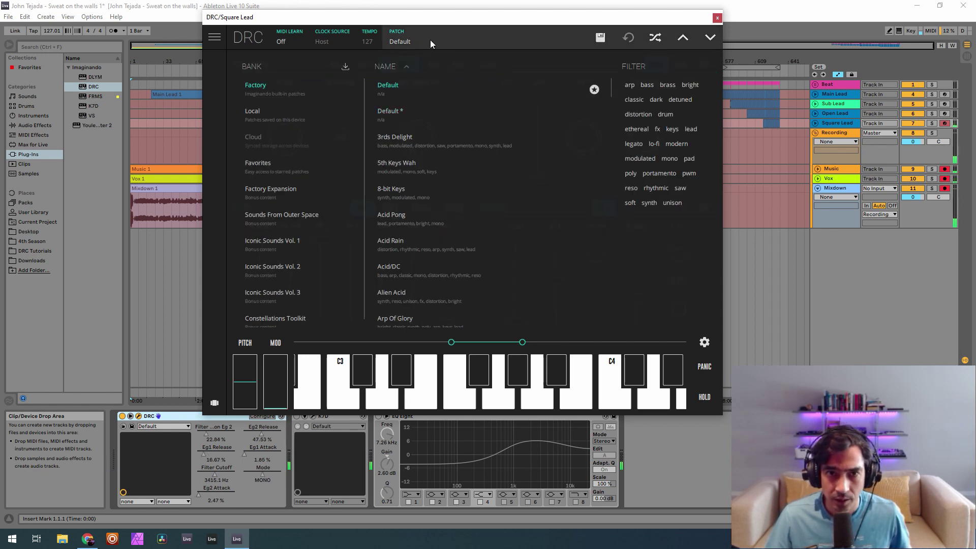
{"action": "left_click", "coordinate": [430, 41]}
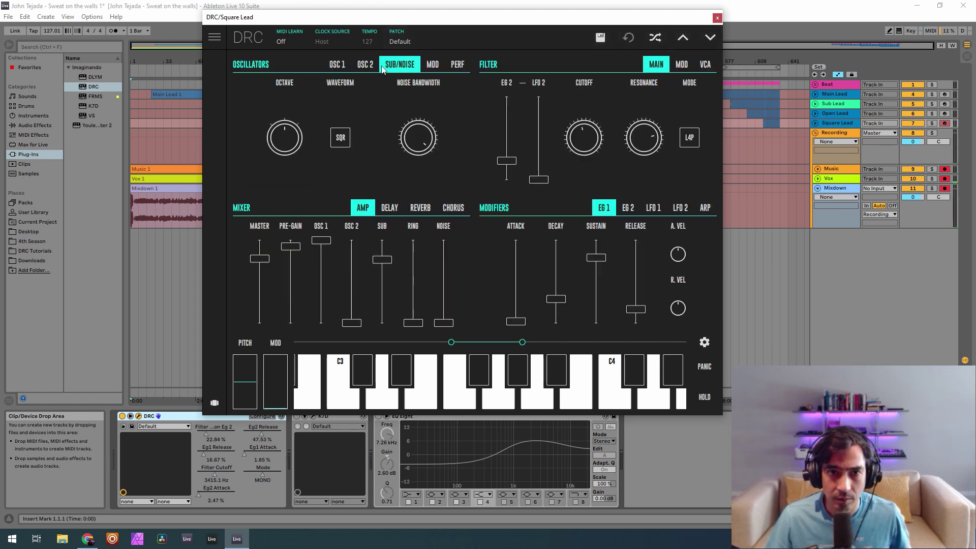
{"action": "left_click", "coordinate": [416, 40]}
{"action": "left_click", "coordinate": [413, 86]}
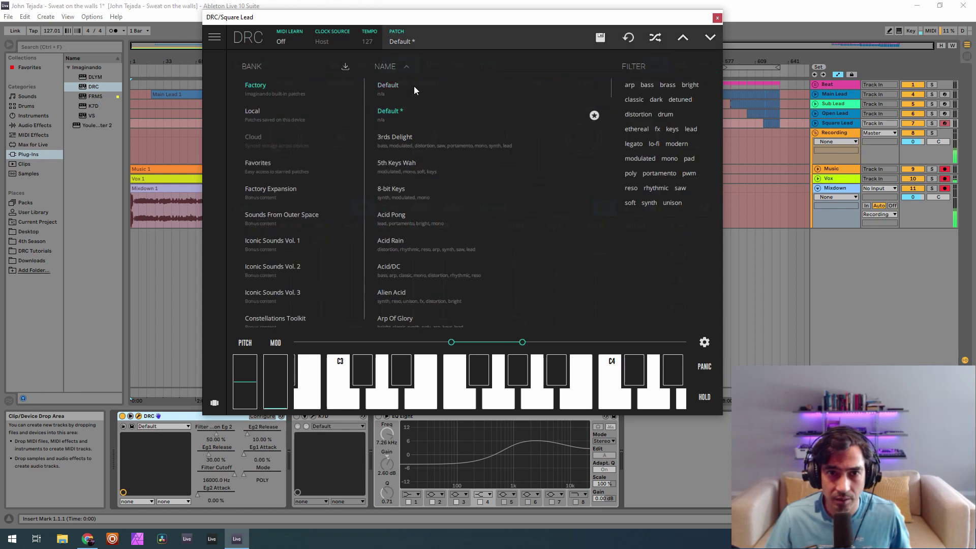
{"action": "left_click", "coordinate": [418, 46]}
Set the sub oscillator's waveform to SQR.
{"action": "left_click", "coordinate": [340, 137]}
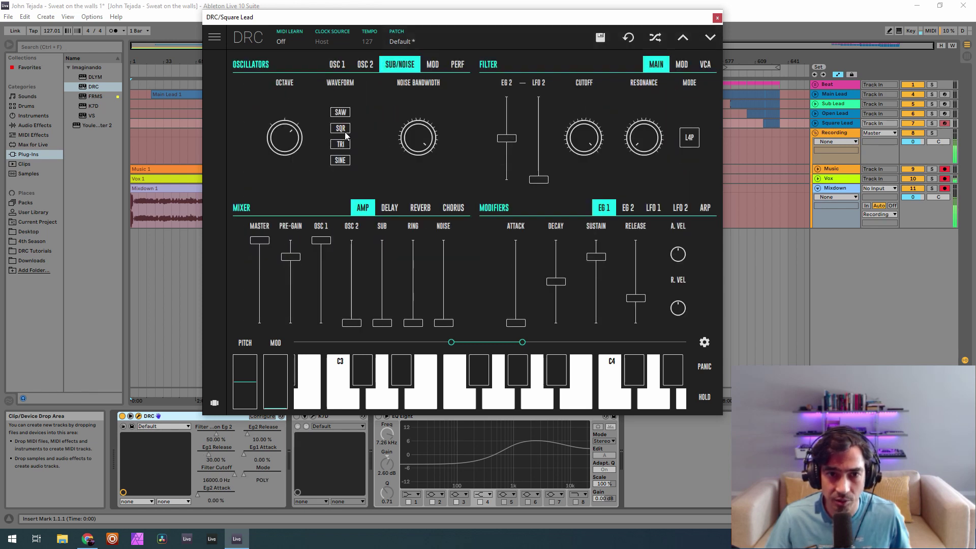
{"action": "left_click", "coordinate": [339, 144]}
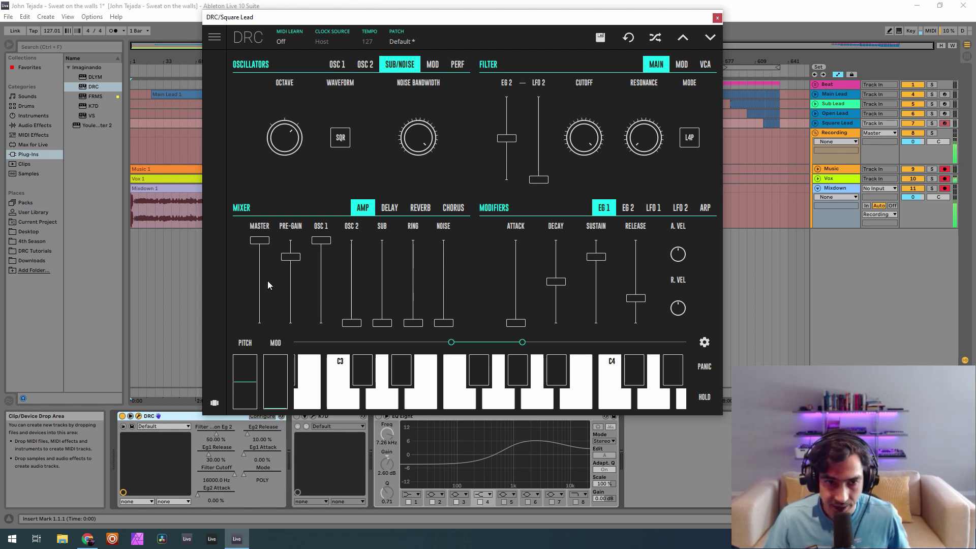
Lower the mixer's master level to about three quarters, raise the pre-gain slightly, and bring the sub level up to about three quarters.
{"action": "left_click_drag", "start_coordinate": [257, 261], "coordinate": [268, 261]}
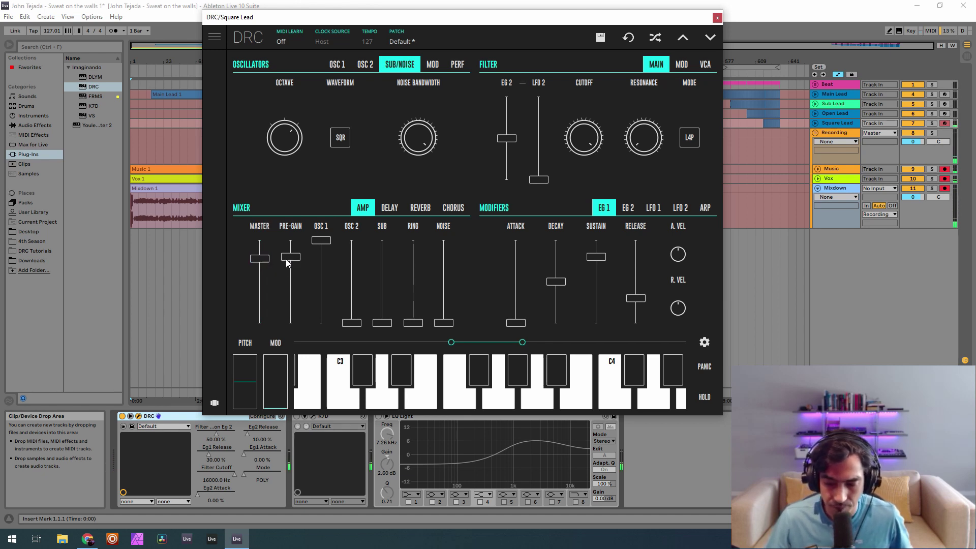
{"action": "left_click_drag", "start_coordinate": [294, 259], "coordinate": [323, 246]}
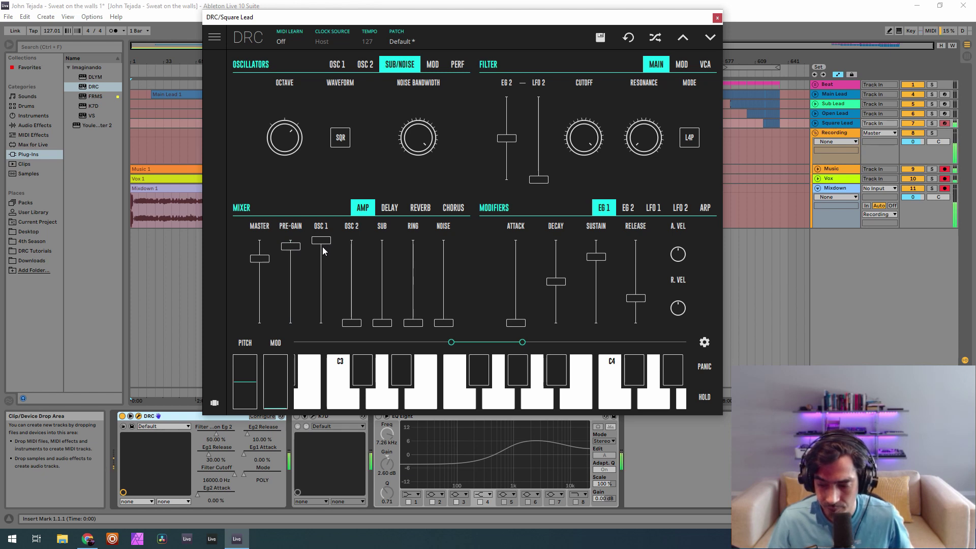
{"action": "left_click", "coordinate": [381, 264]}
{"action": "left_click_drag", "start_coordinate": [383, 267], "coordinate": [389, 263]}
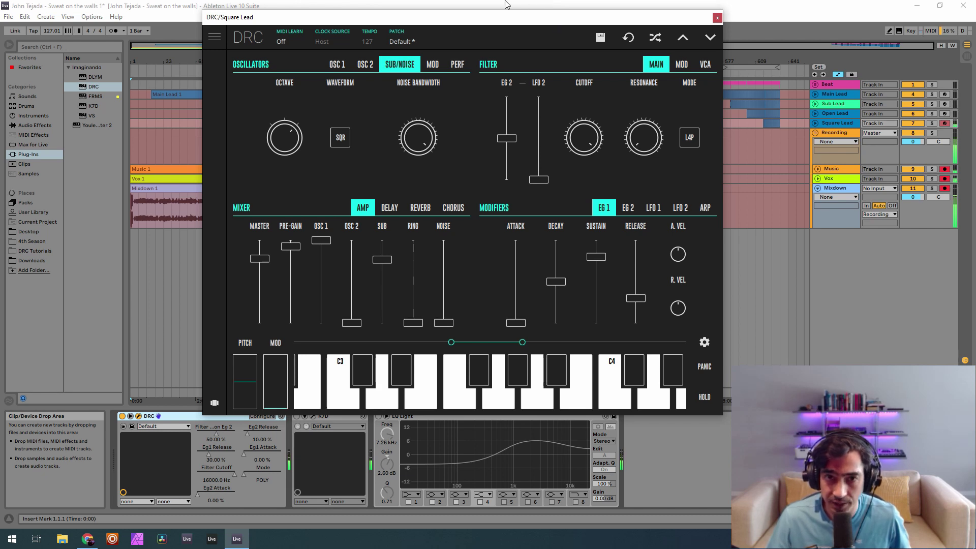
Set the performance mode to MONO and the portamento time to about 32 ms.
{"action": "left_click", "coordinate": [456, 62]}
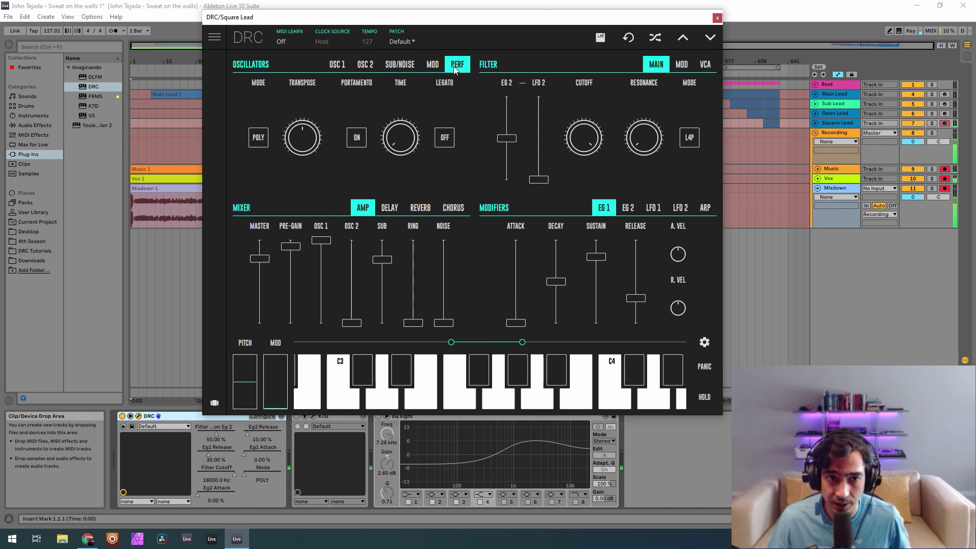
{"action": "left_click", "coordinate": [258, 135]}
{"action": "mouse_move", "coordinate": [400, 138]}
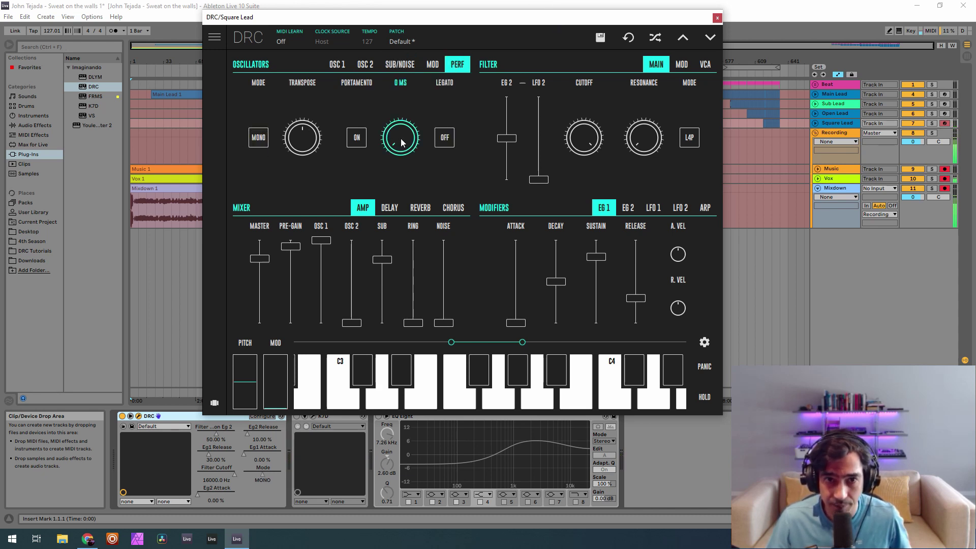
{"action": "left_click_drag", "start_coordinate": [411, 139], "coordinate": [415, 139]}
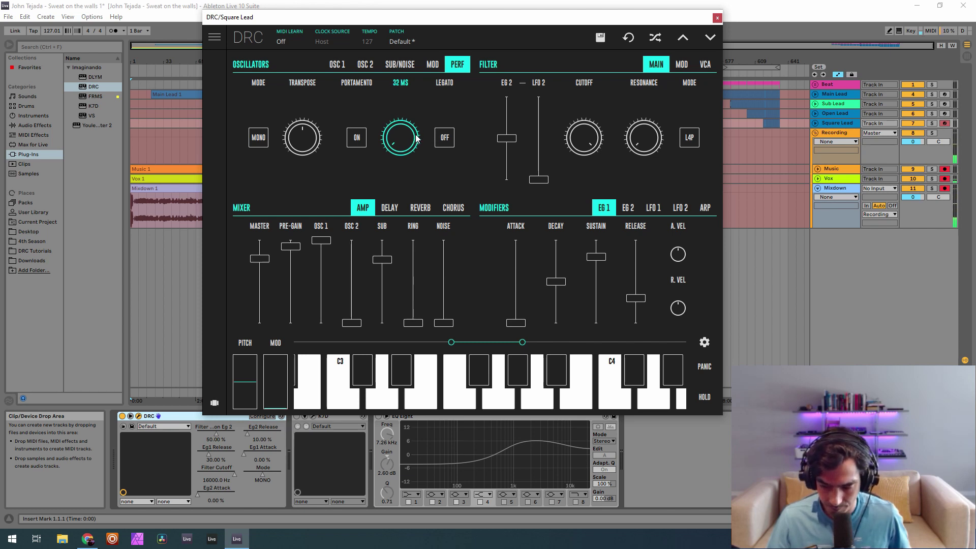
{"action": "left_click_drag", "start_coordinate": [416, 138], "coordinate": [415, 137]}
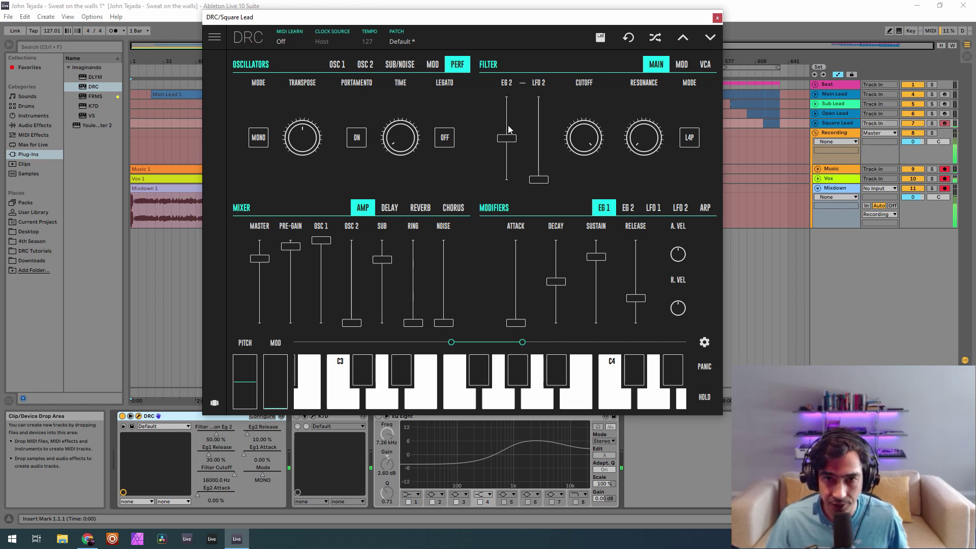
Set the filter's EG 2 amount to 22.84% and cutoff to about 3415 Hz, and raise the resonance.
{"action": "left_click_drag", "start_coordinate": [507, 175], "coordinate": [517, 170]}
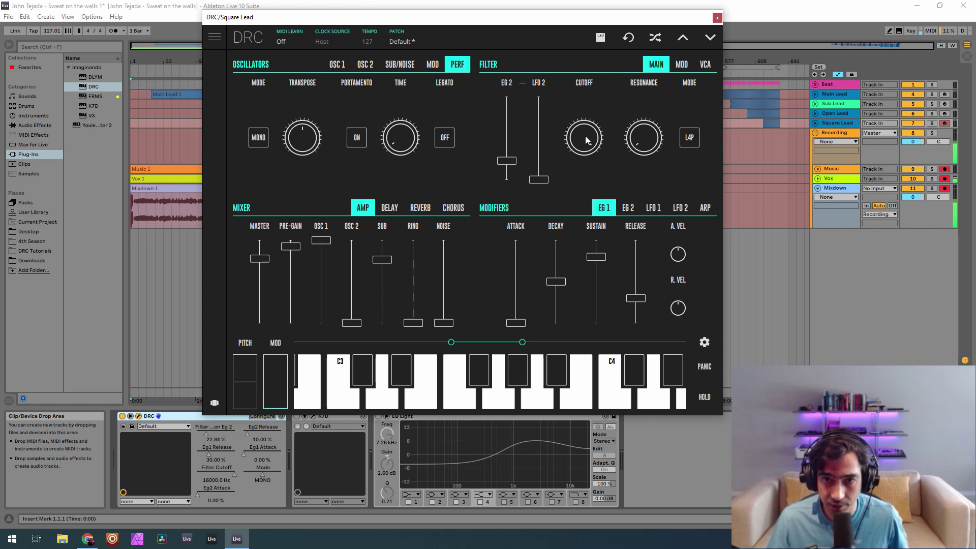
{"action": "left_click_drag", "start_coordinate": [584, 136], "coordinate": [583, 280]}
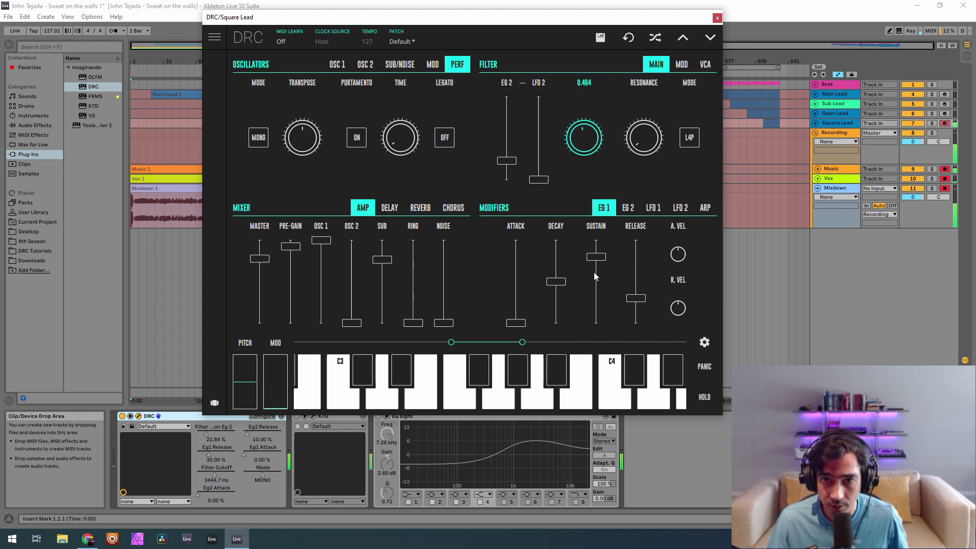
{"action": "left_click_drag", "start_coordinate": [590, 272], "coordinate": [589, 272]}
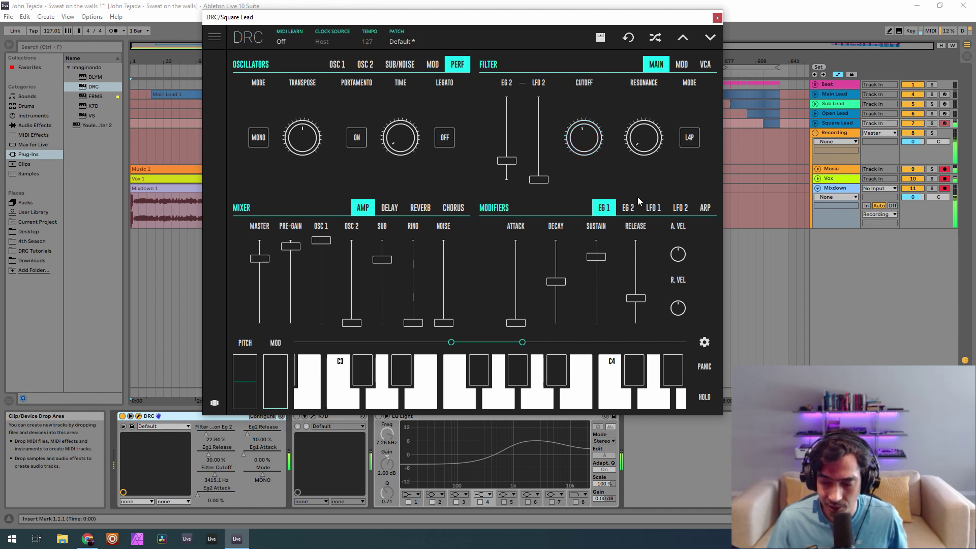
{"action": "left_click_drag", "start_coordinate": [643, 152], "coordinate": [640, 73]}
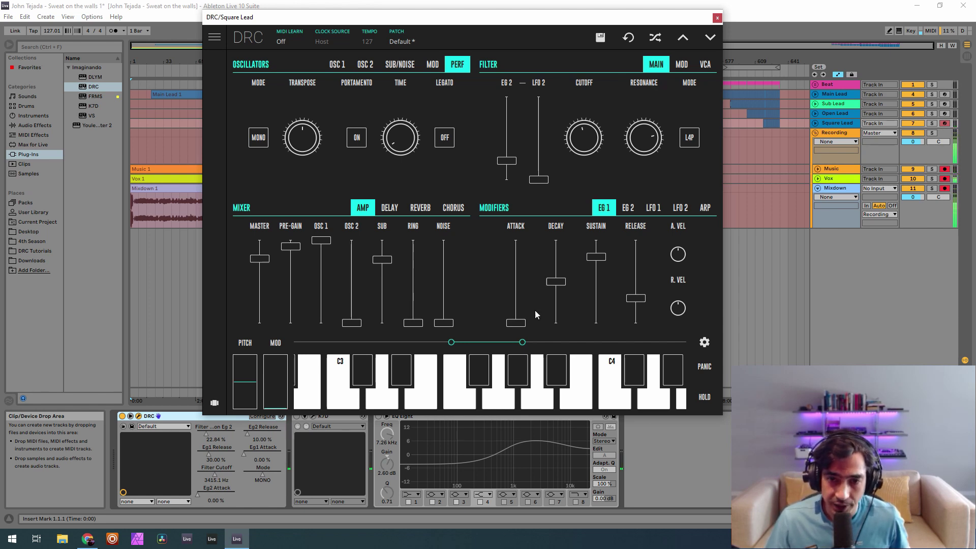
Shape EG 1 with 1.85% attack, a shorter decay, slightly lower sustain and 16.67% release.
{"action": "left_click_drag", "start_coordinate": [523, 323], "coordinate": [525, 322]}
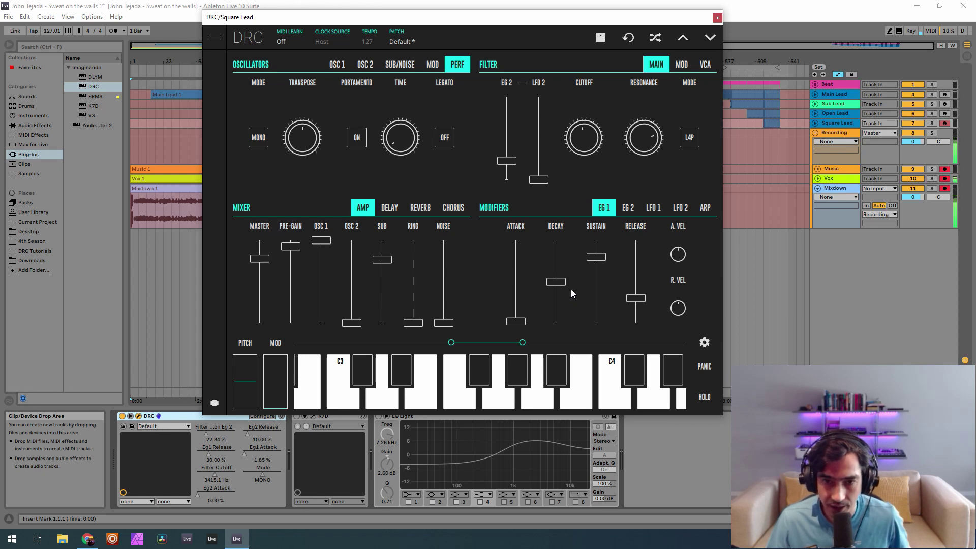
{"action": "left_click_drag", "start_coordinate": [559, 283], "coordinate": [567, 299]}
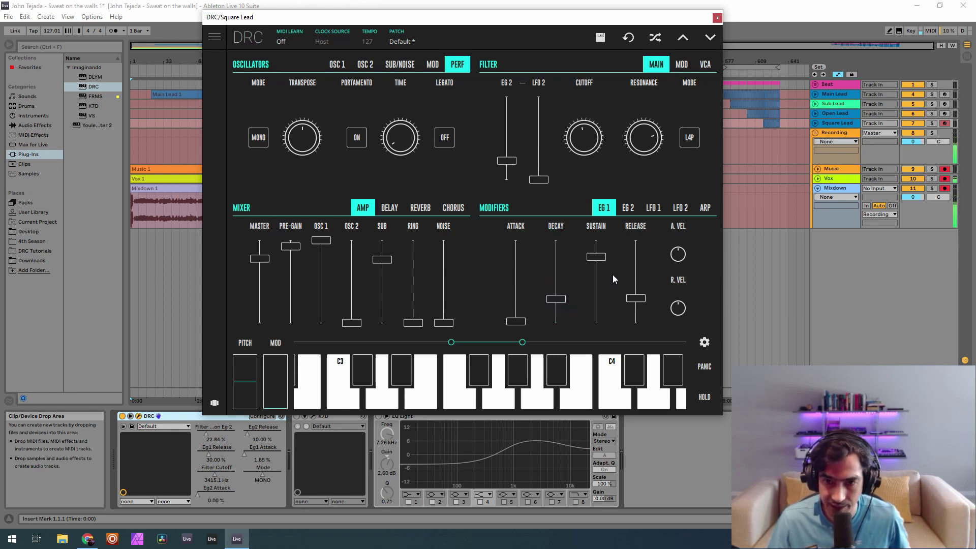
{"action": "left_click_drag", "start_coordinate": [605, 261], "coordinate": [614, 259]}
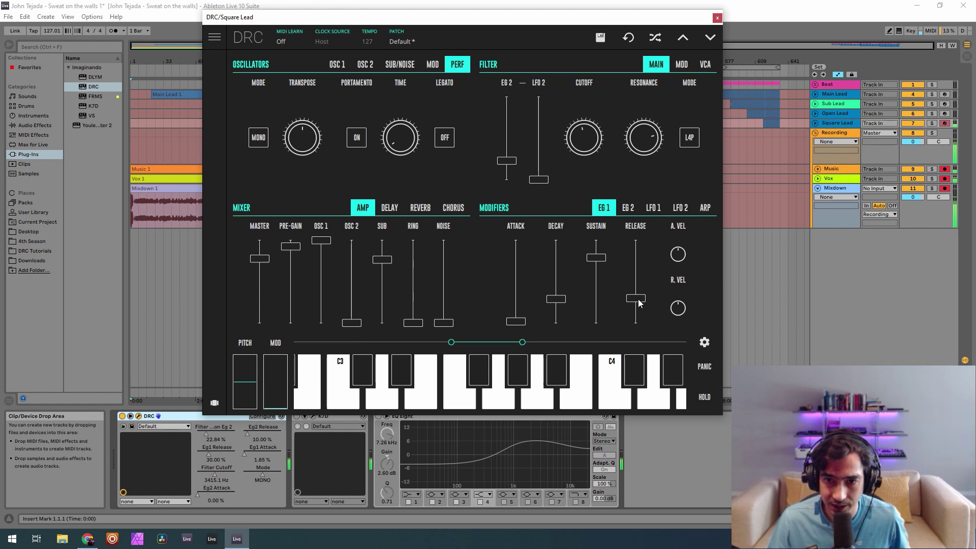
{"action": "left_click_drag", "start_coordinate": [636, 299], "coordinate": [632, 313]}
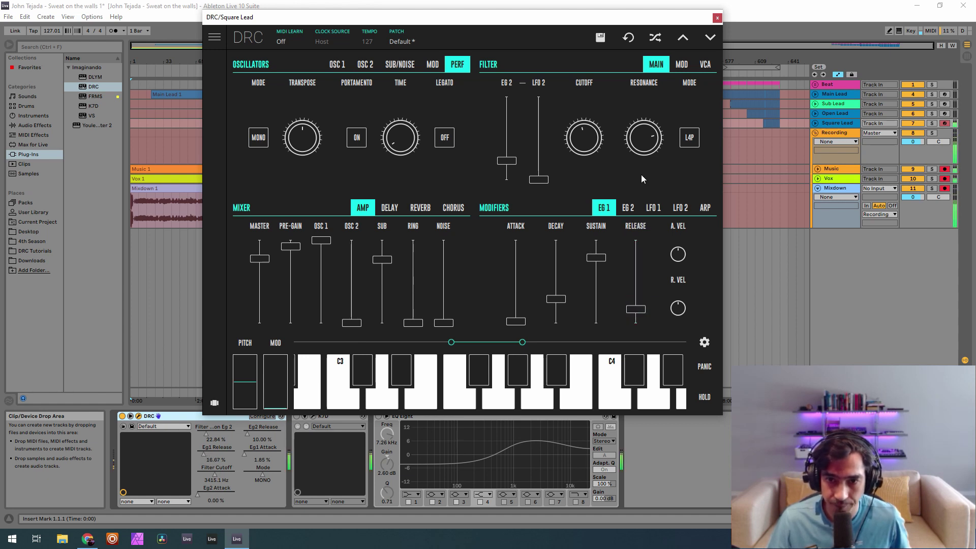
Shape EG 2 with 2.47% attack, a longer decay, full sustain and 47.53% release.
{"action": "left_click", "coordinate": [628, 208]}
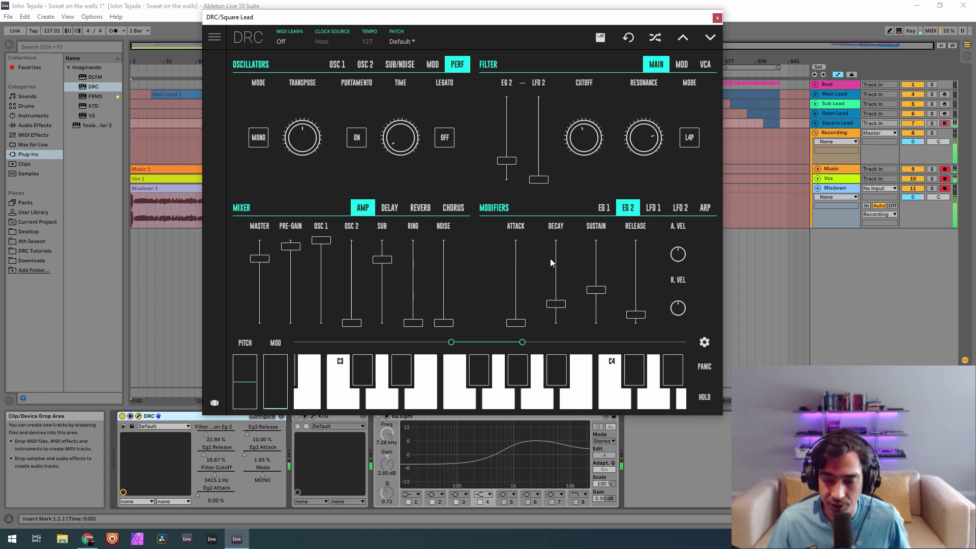
{"action": "left_click", "coordinate": [519, 323]}
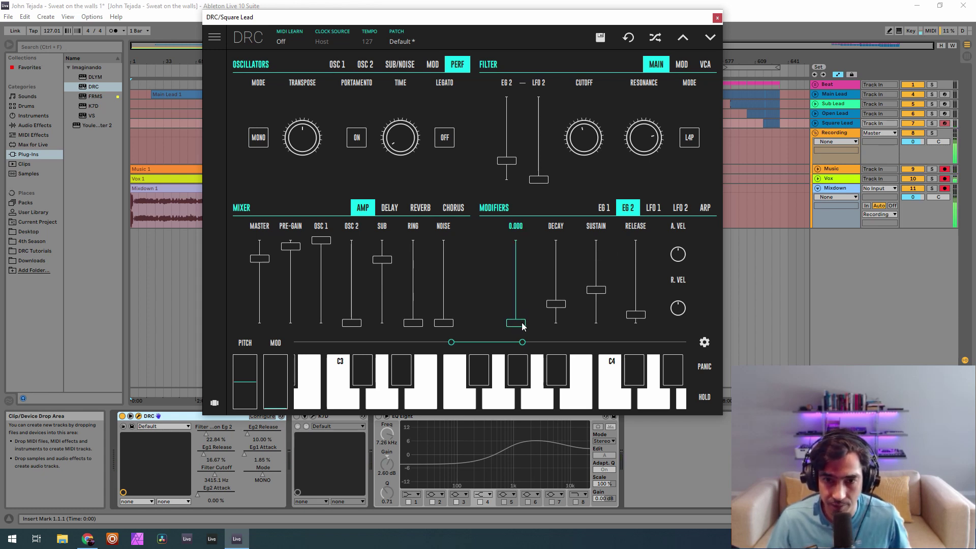
{"action": "left_click_drag", "start_coordinate": [525, 324], "coordinate": [527, 323]}
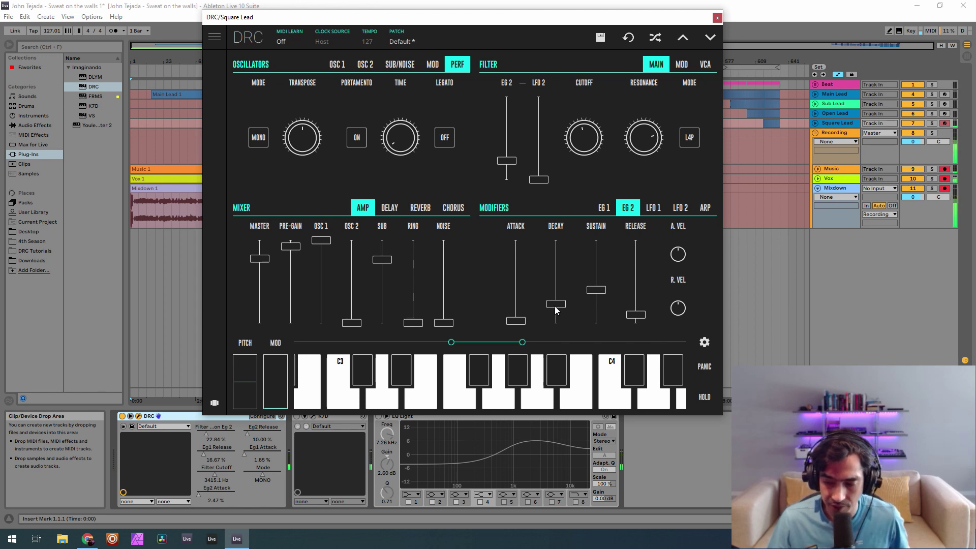
{"action": "left_click_drag", "start_coordinate": [555, 305], "coordinate": [590, 217]}
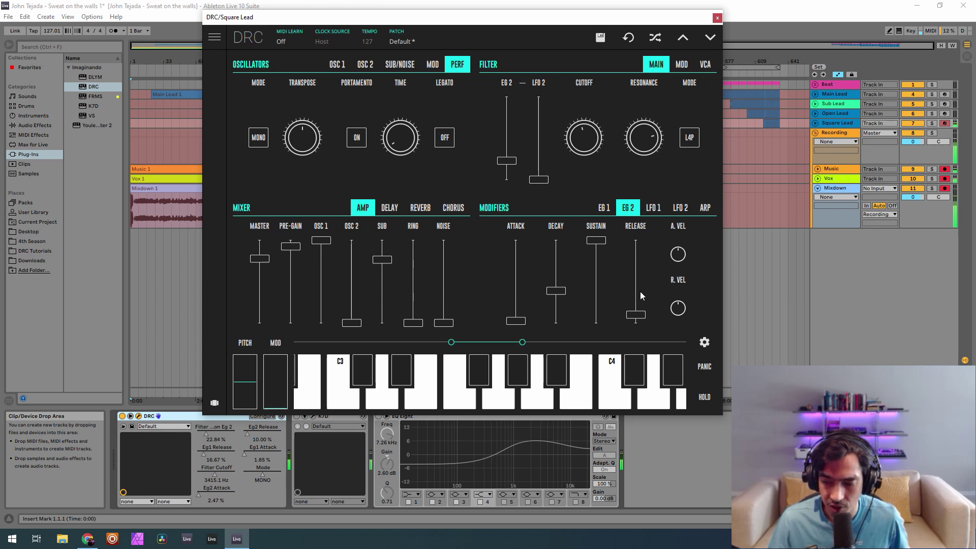
{"action": "left_click_drag", "start_coordinate": [637, 288], "coordinate": [655, 283]}
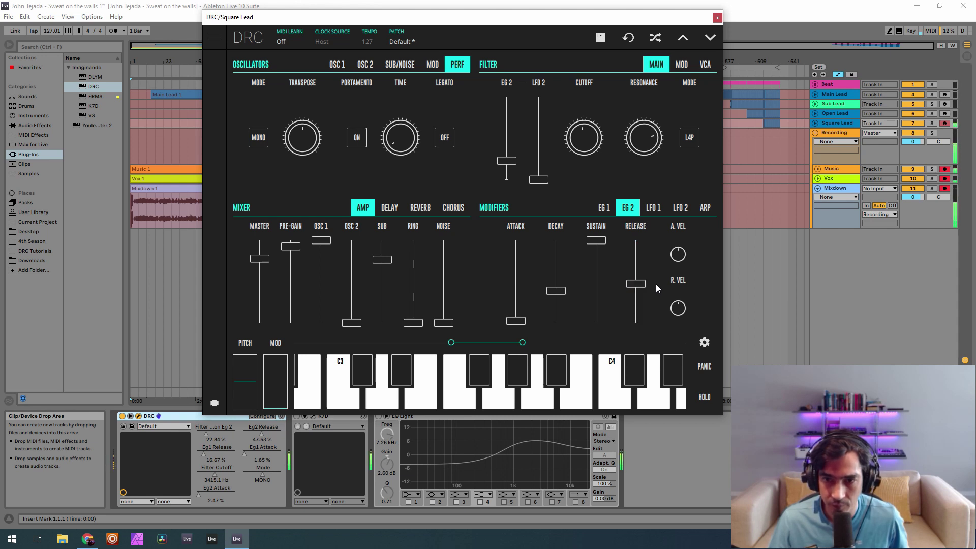
Set the reverb amount to roughly a fifth of its range and lengthen the reverb decay to about half.
{"action": "left_click", "coordinate": [420, 207]}
{"action": "mouse_move", "coordinate": [430, 310]}
{"action": "left_mouse_down"}
{"action": "mouse_move", "coordinate": [442, 306]}
{"action": "mouse_move", "coordinate": [434, 309]}
{"action": "left_mouse_up"}
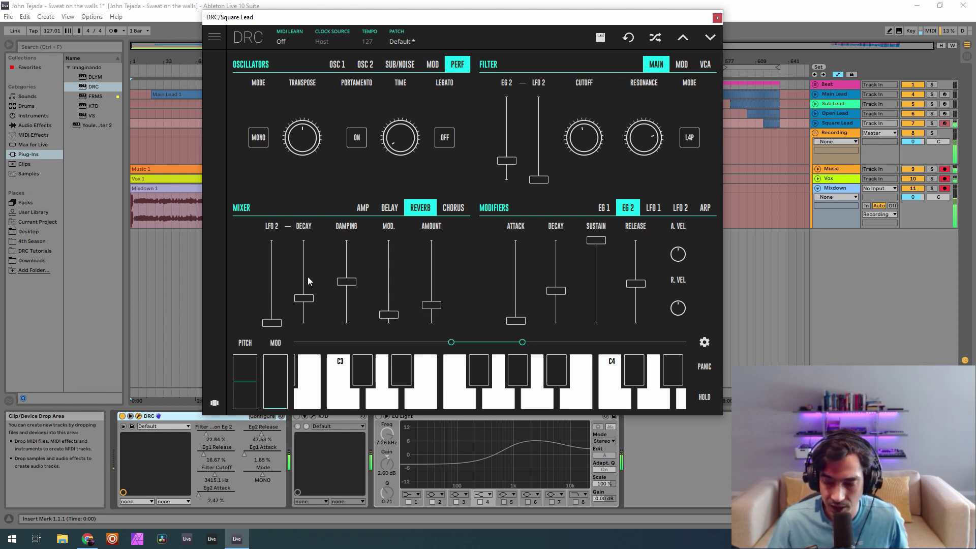
{"action": "left_click_drag", "start_coordinate": [306, 278], "coordinate": [312, 287]}
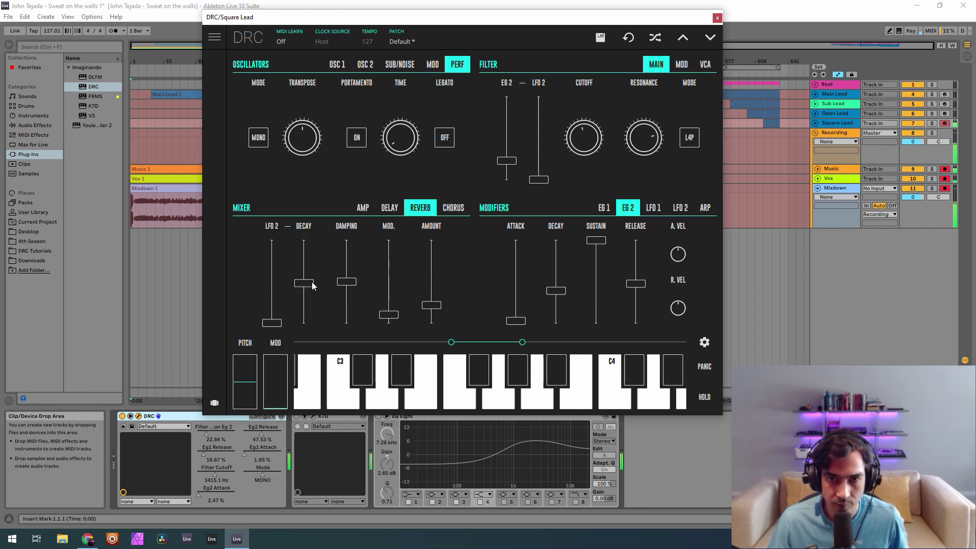
Close the DRC window and examine the settings of filter bands 3 and 4 in the EQ Eight.
{"action": "left_click", "coordinate": [717, 19]}
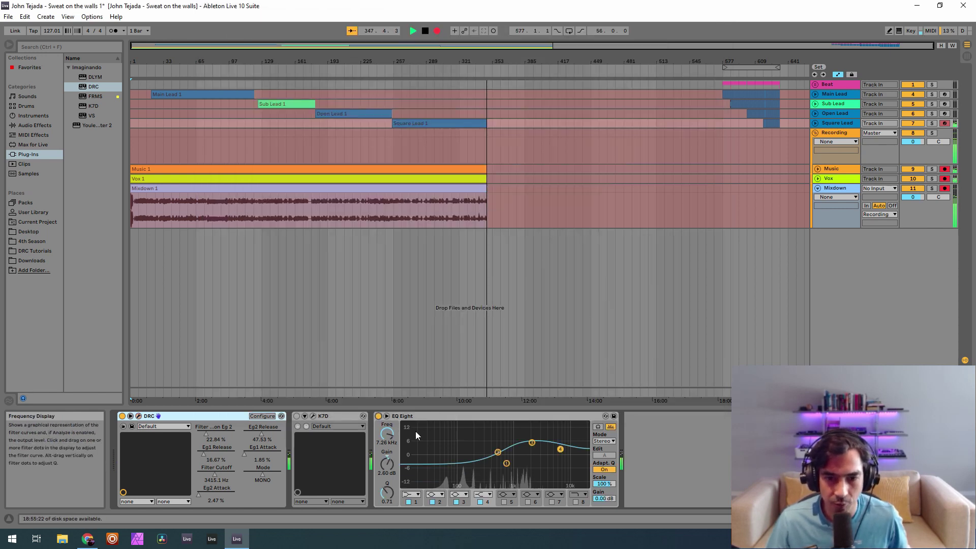
{"action": "left_click", "coordinate": [532, 443]}
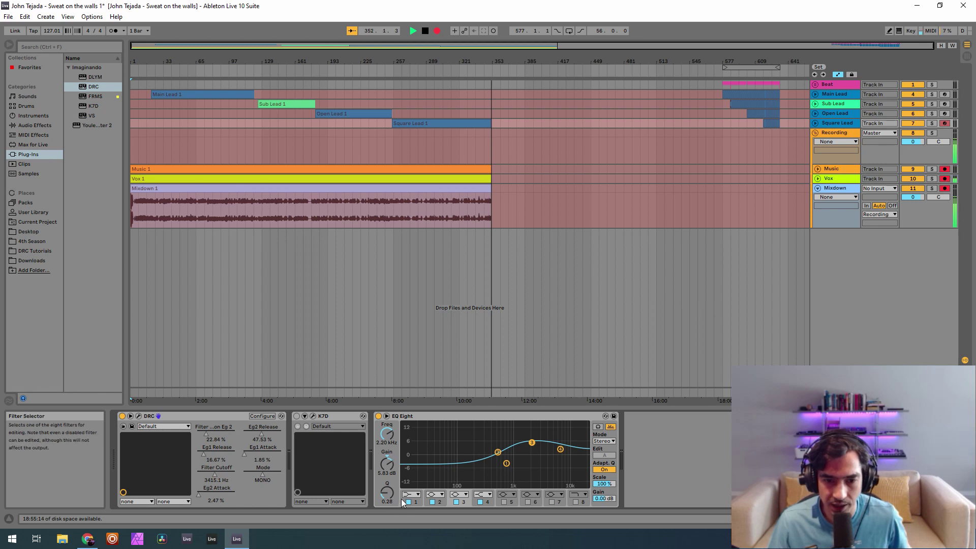
{"action": "left_click", "coordinate": [560, 449]}
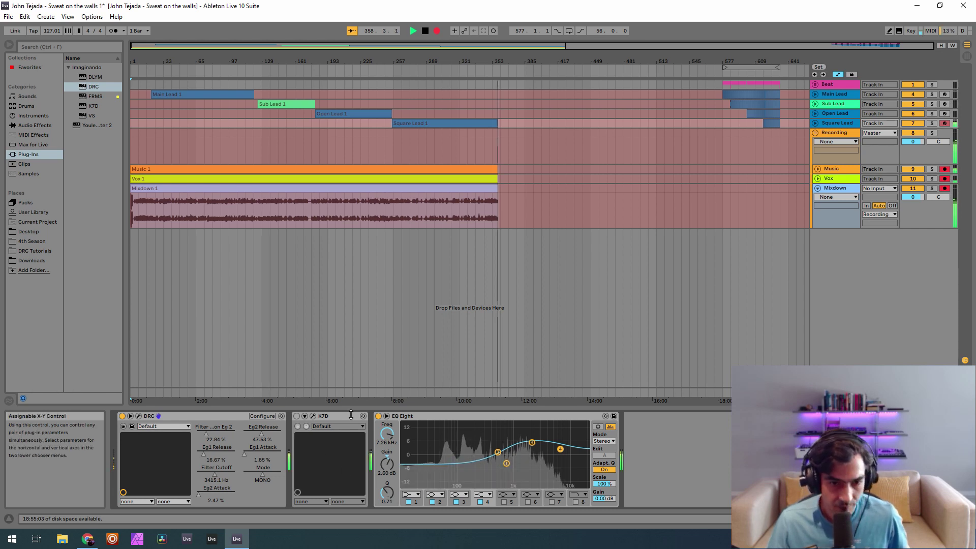
Enable the K7D delay on the Square Lead track and check its dry/wet and character settings.
{"action": "left_click", "coordinate": [312, 416]}
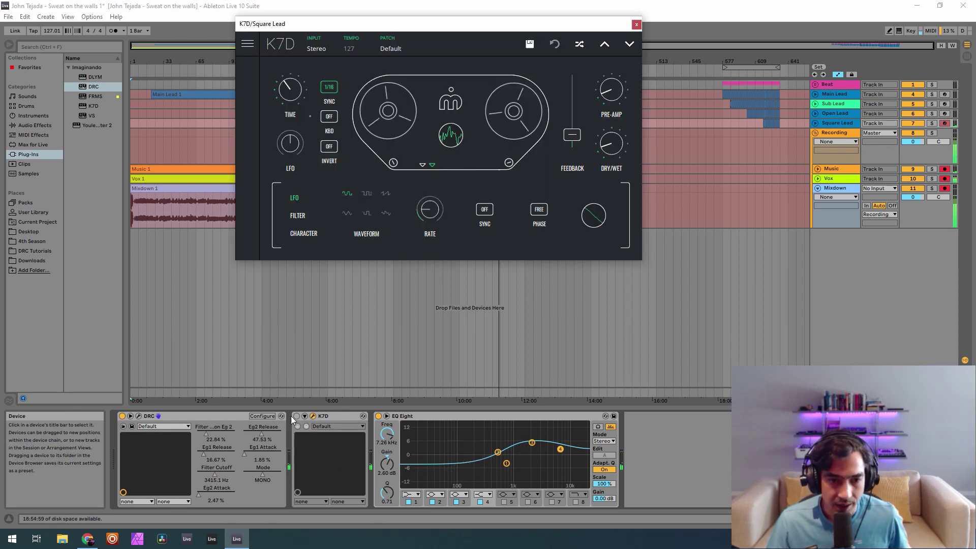
{"action": "left_click", "coordinate": [296, 416]}
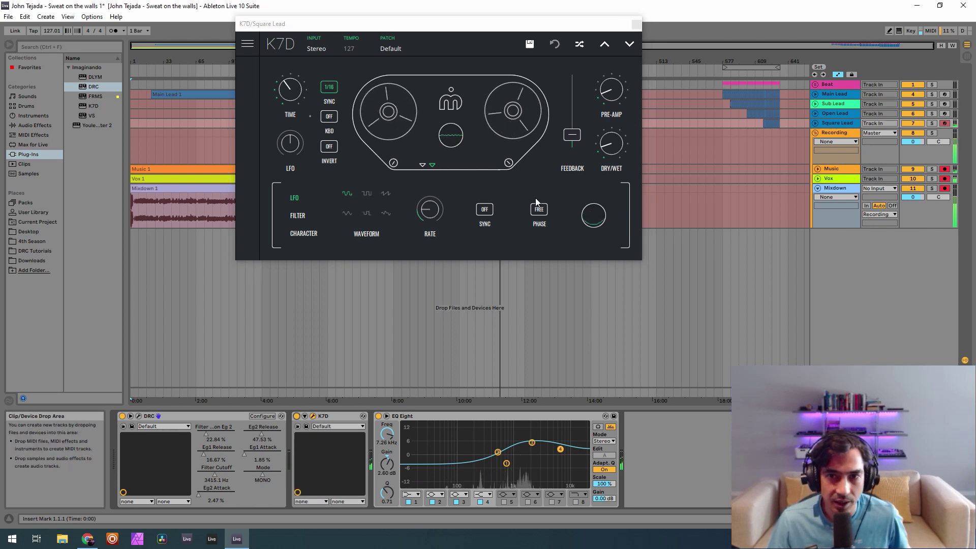
{"action": "left_click", "coordinate": [608, 170]}
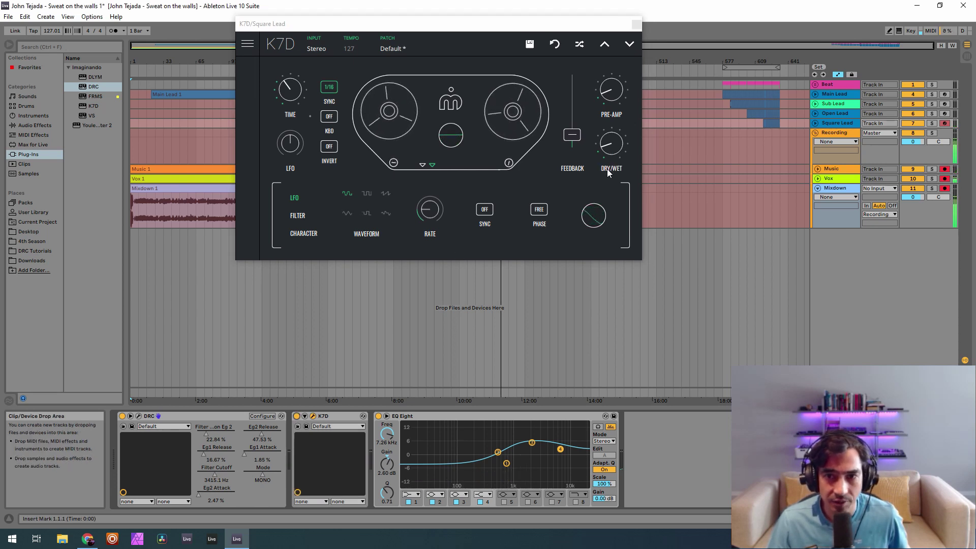
{"action": "left_click", "coordinate": [306, 233]}
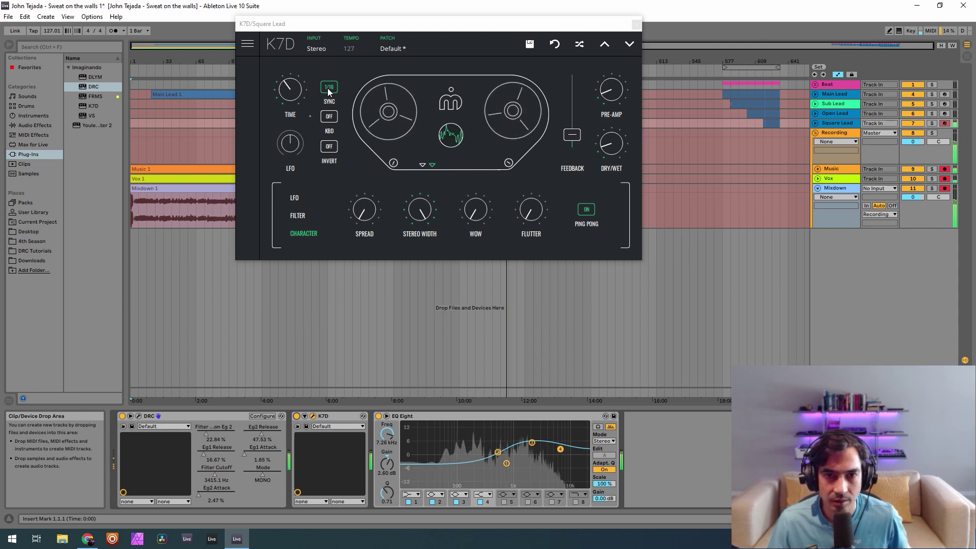
{"action": "left_click", "coordinate": [635, 25]}
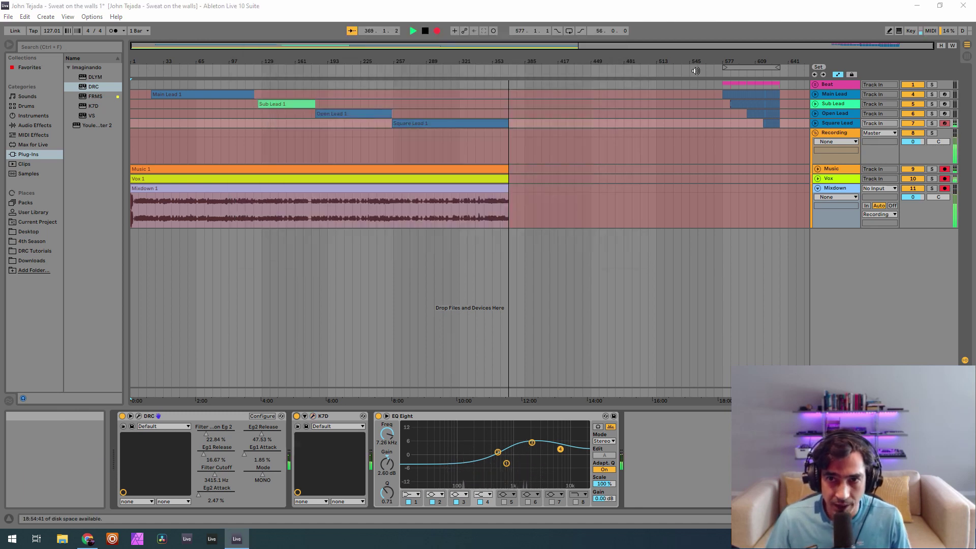
Stop arrangement recording and move the block of beat and lead clips at bar 577 to just after the recorded material, around bar 377.
{"action": "left_click_drag", "start_coordinate": [779, 224], "coordinate": [718, 72]}
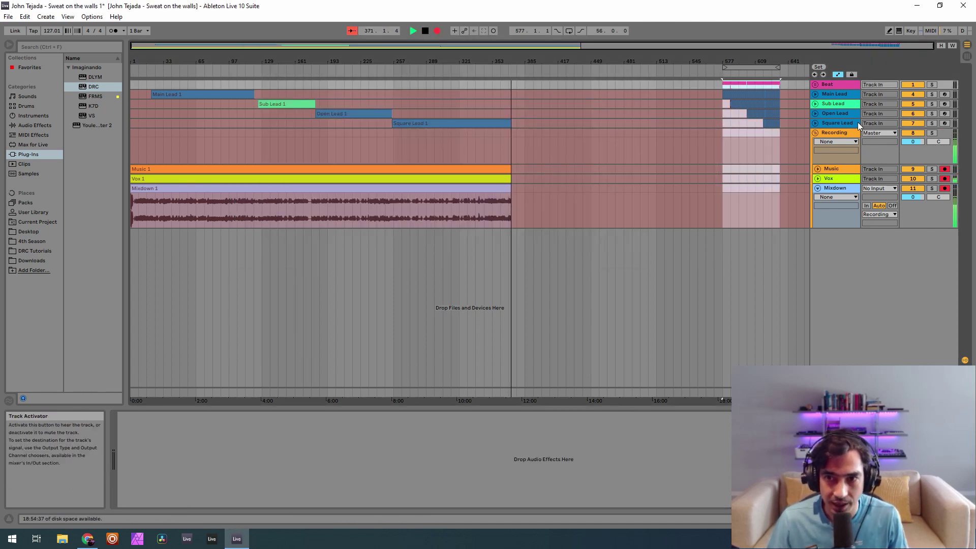
{"action": "left_click", "coordinate": [437, 31]}
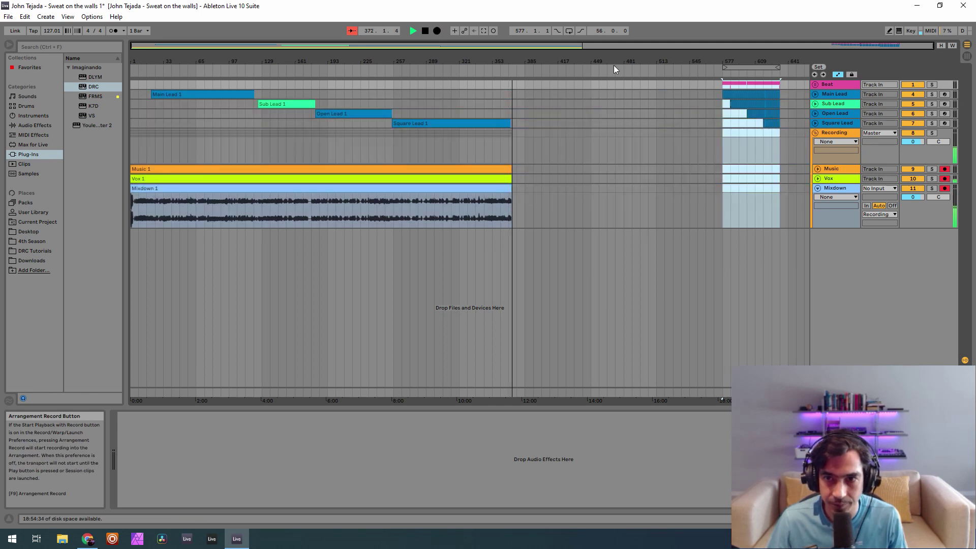
{"action": "left_click_drag", "start_coordinate": [764, 101], "coordinate": [561, 105]}
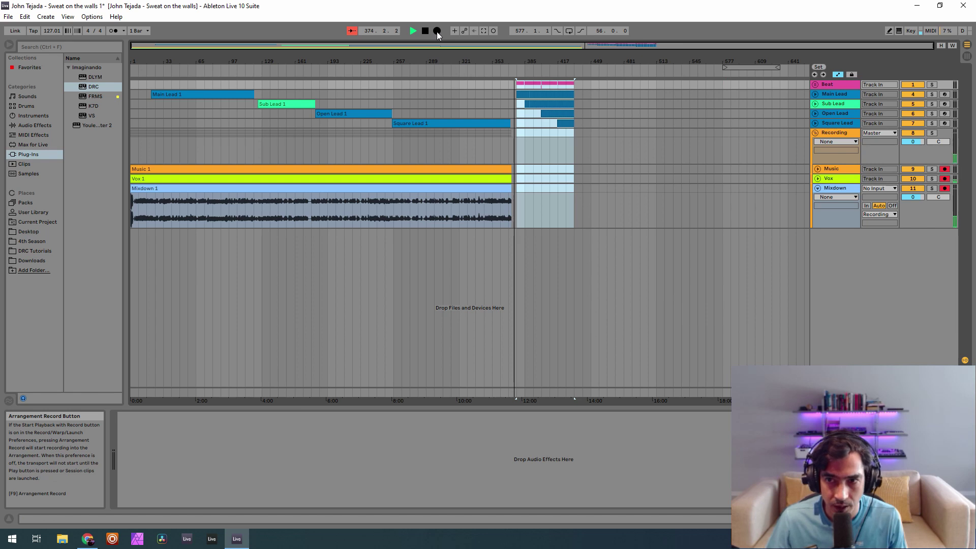
Restart arrangement recording with the Vox track disarmed to capture the moved clips, following playback from about bar 377.
{"action": "left_click", "coordinate": [437, 32]}
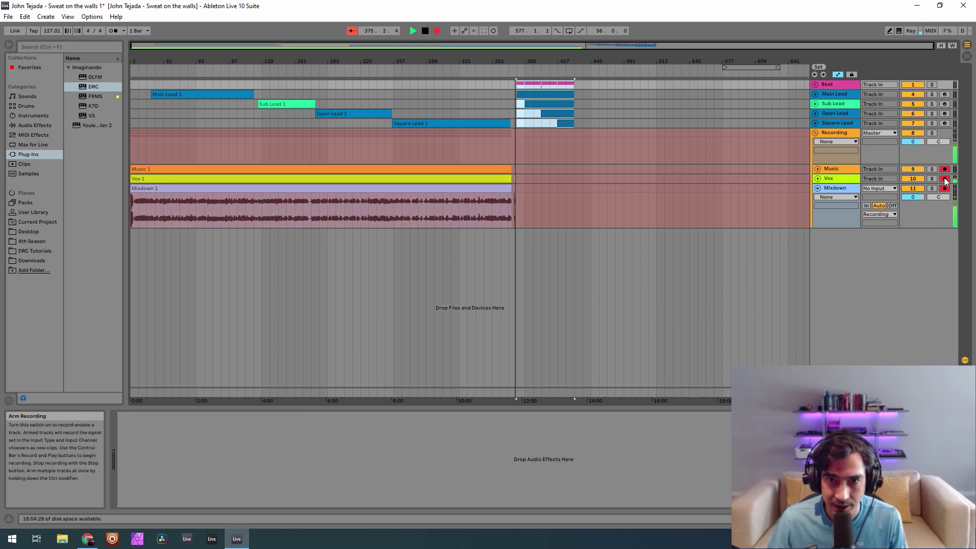
{"action": "left_click_drag", "start_coordinate": [549, 62], "coordinate": [547, 122]}
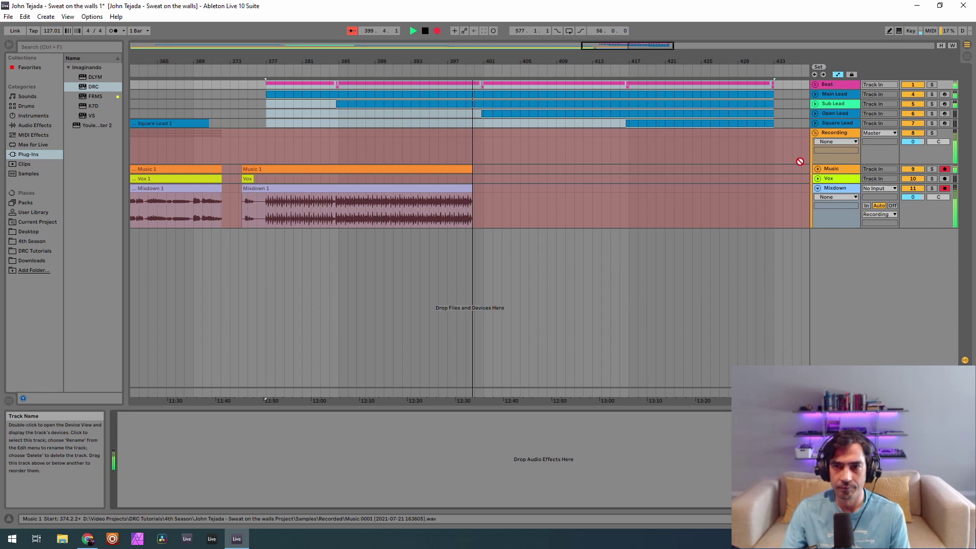
Unfold the Beat group and check the Drums track's devices while the recording runs.
{"action": "left_click", "coordinate": [815, 85]}
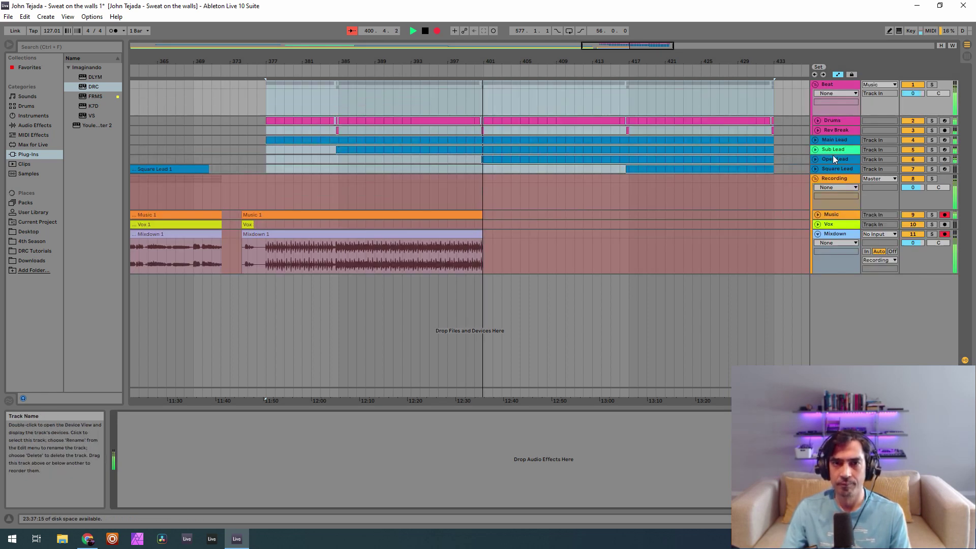
{"action": "left_click", "coordinate": [839, 123]}
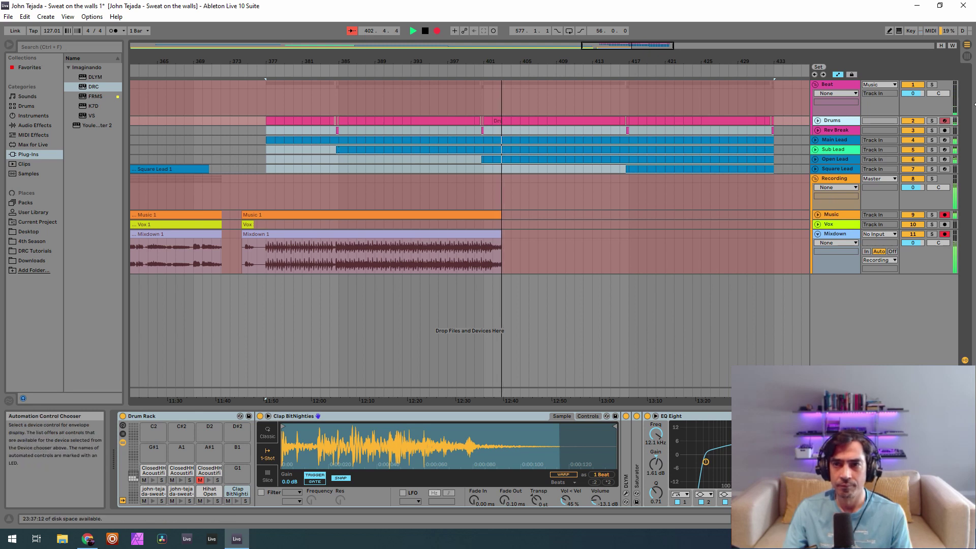
{"action": "left_click", "coordinate": [836, 86]}
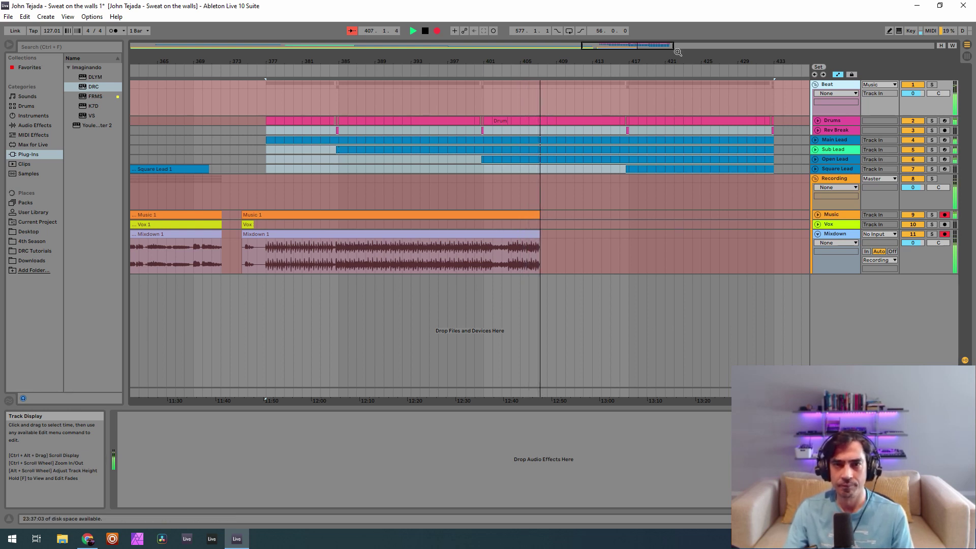
Fold the Beat group and the Mixdown track in the full-length arrangement, and arm the Vox track for recording.
{"action": "left_click_drag", "start_coordinate": [646, 48], "coordinate": [638, 84]}
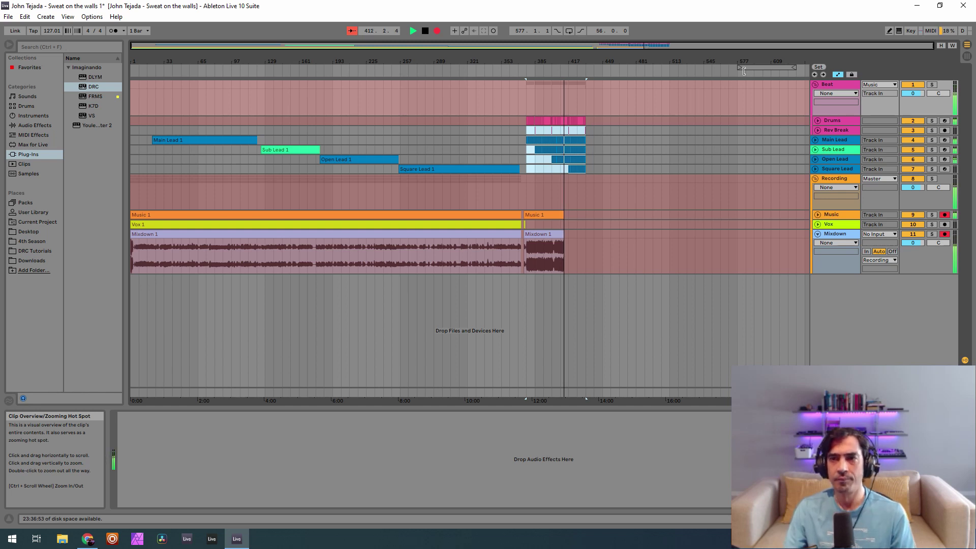
{"action": "left_click", "coordinate": [815, 84]}
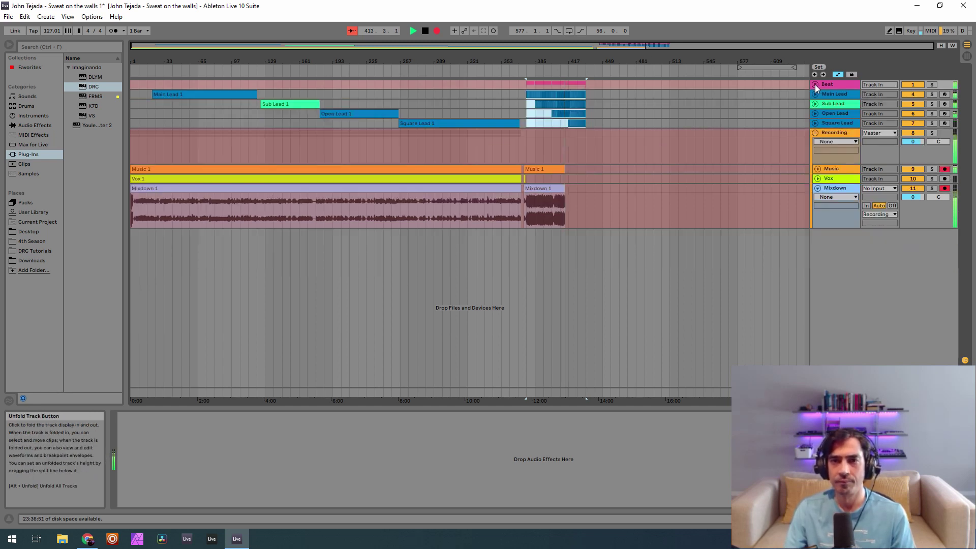
{"action": "left_click", "coordinate": [817, 188]}
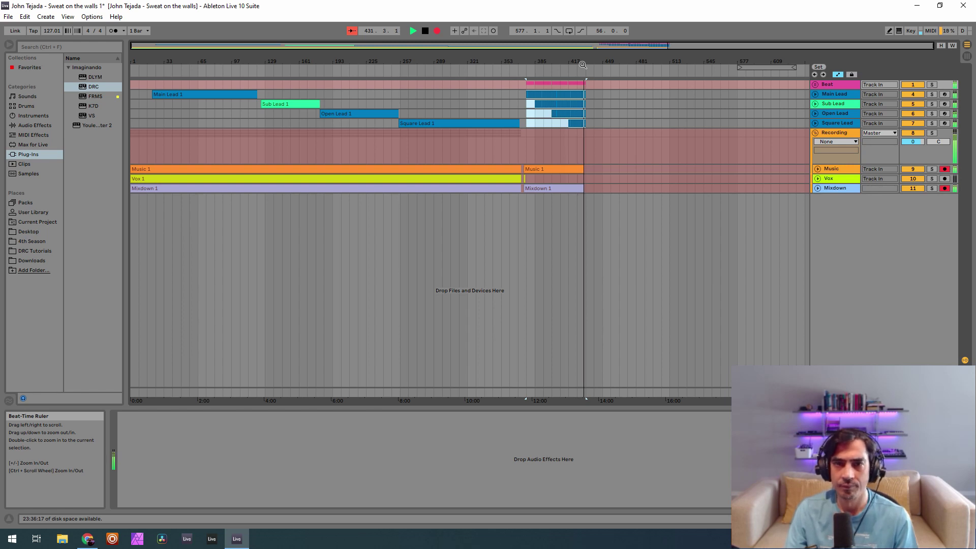
{"action": "left_click", "coordinate": [942, 183]}
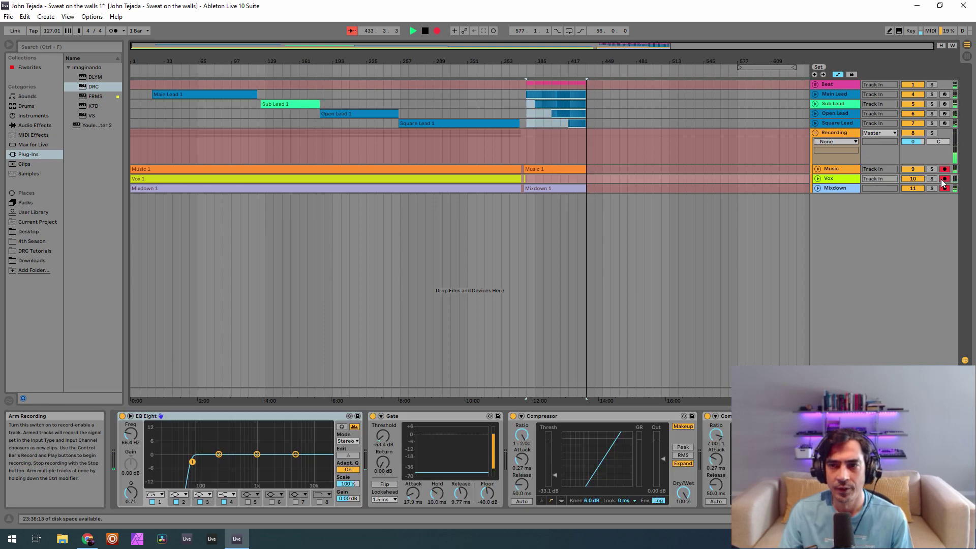